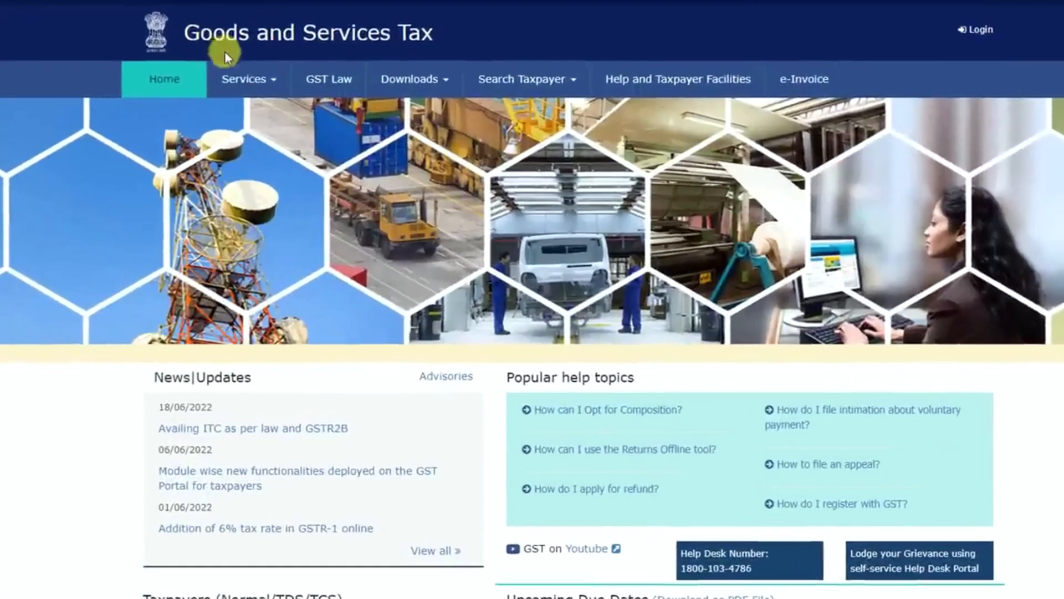
- Open the new GST registration form and set the applicant type to Taxpayer
{"action": "left_click", "coordinate": [248, 107]}
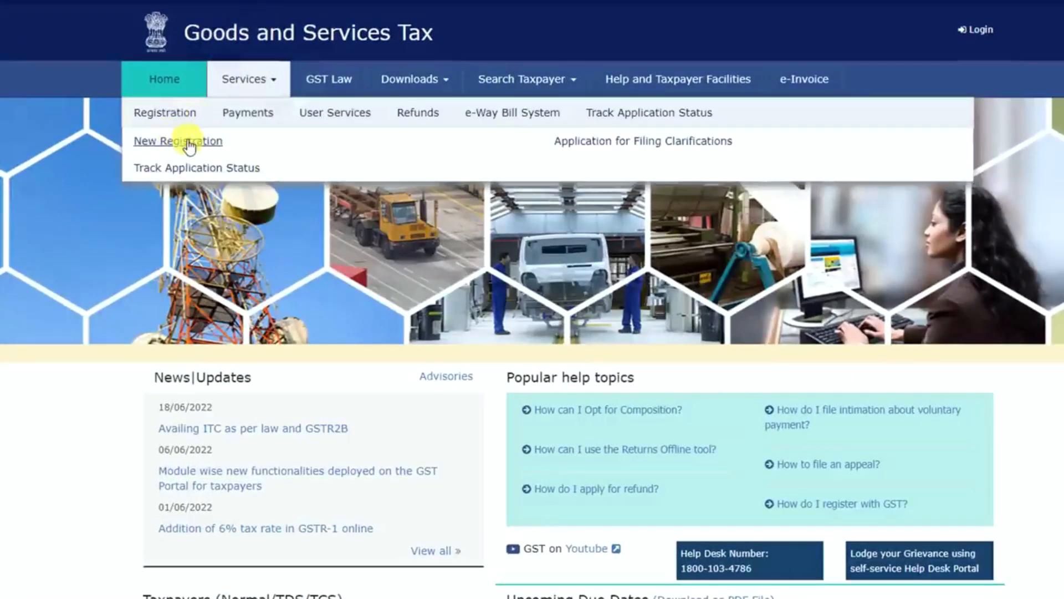
{"action": "left_click", "coordinate": [187, 143]}
{"action": "scroll", "coordinate": [853, 410], "scroll_direction": "down", "scroll_amount": 1}
{"action": "scroll", "coordinate": [853, 409], "scroll_direction": "down", "scroll_amount": 1}
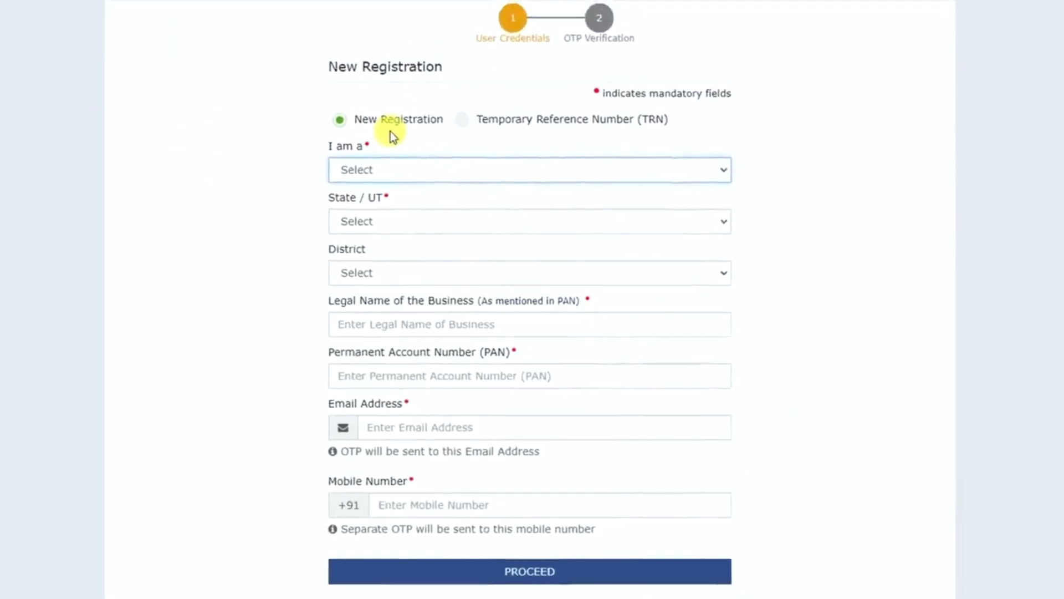
{"action": "left_click", "coordinate": [404, 169]}
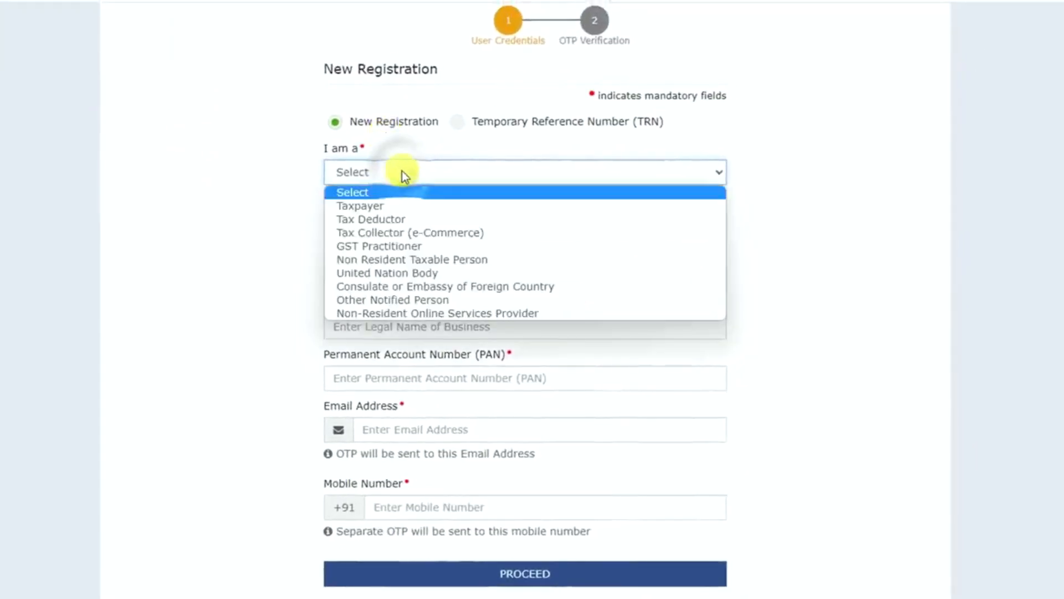
{"action": "left_click", "coordinate": [388, 206]}
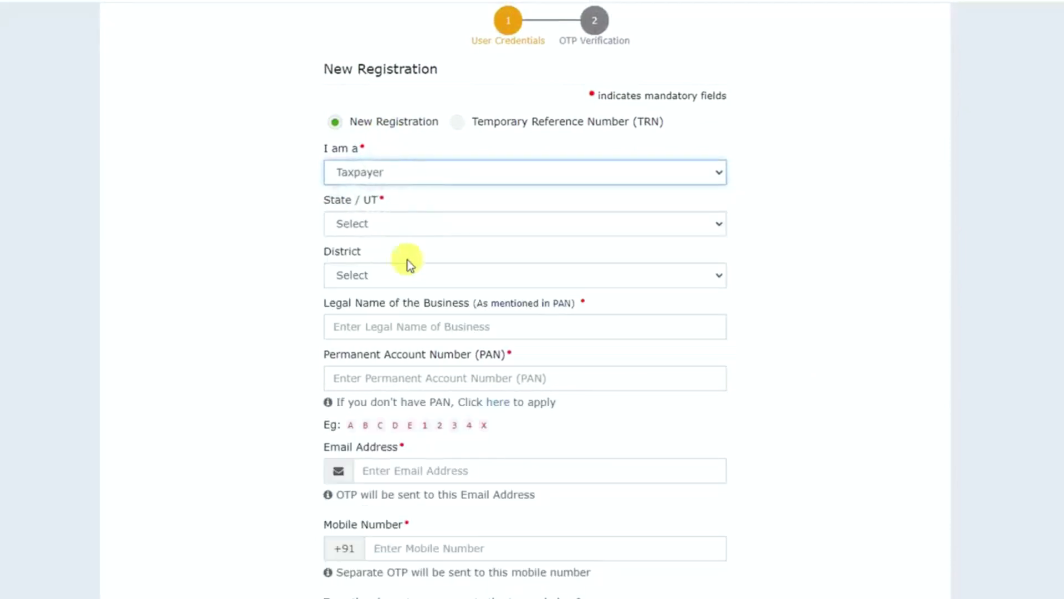
- Go through the legal business name, PAN, e-mail address and mobile number fields of the new registration form
{"action": "left_click", "coordinate": [401, 326]}
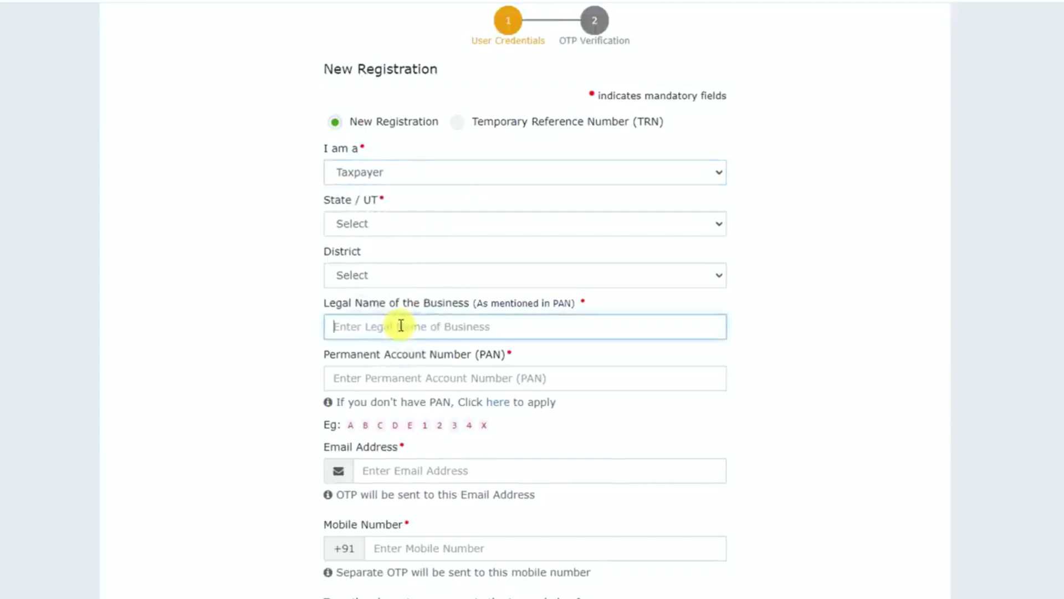
{"action": "left_click", "coordinate": [399, 378]}
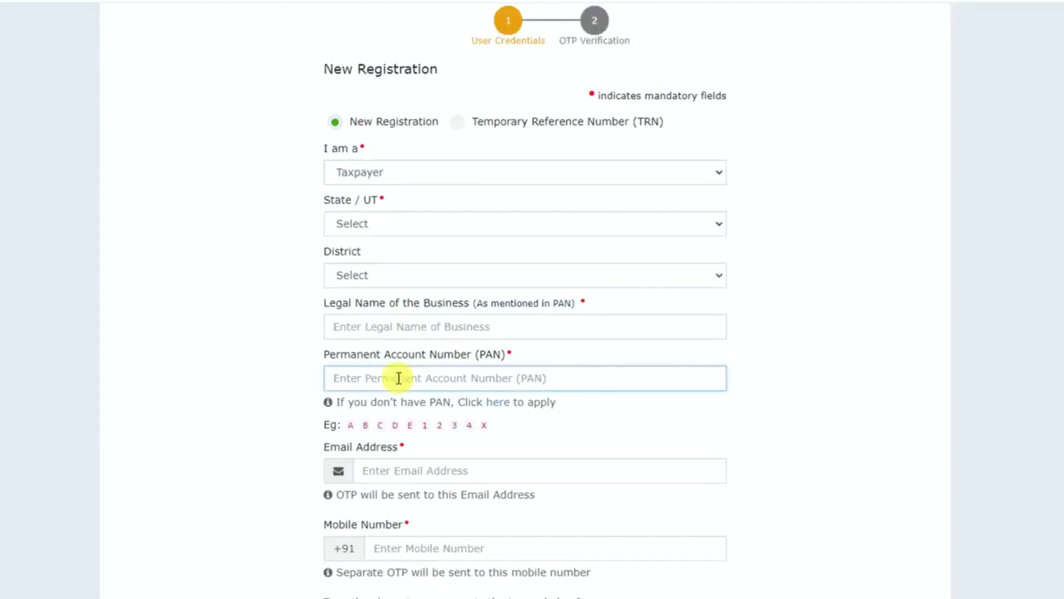
{"action": "left_click", "coordinate": [434, 470]}
{"action": "scroll", "coordinate": [434, 444], "scroll_direction": "down", "scroll_amount": 3}
{"action": "left_click", "coordinate": [422, 403]}
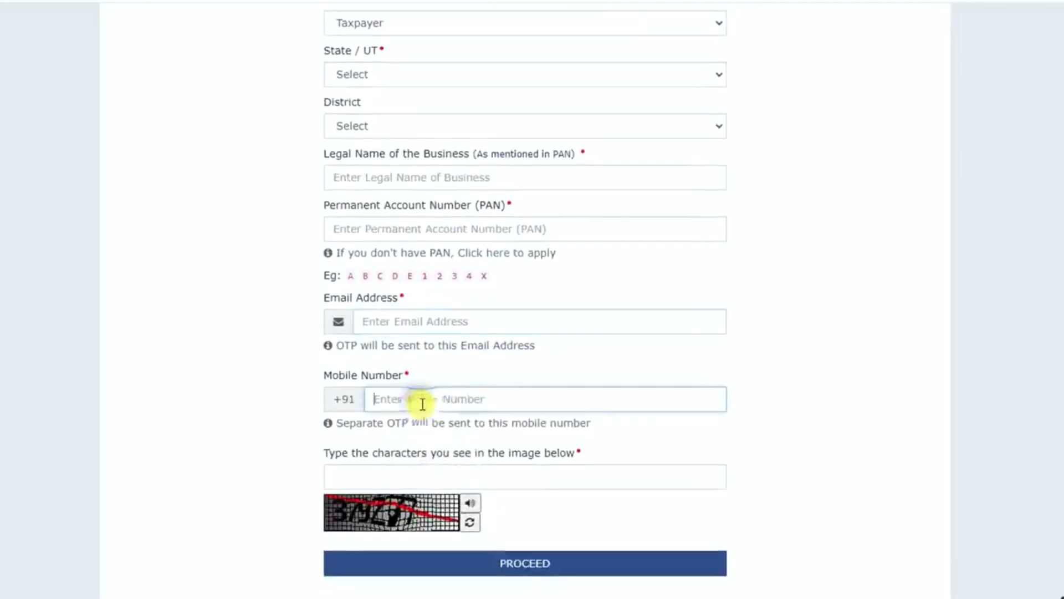
- Enter the CAPTCHA characters and submit the new registration form
{"action": "left_click", "coordinate": [385, 475]}
{"action": "type", "text": "379"}
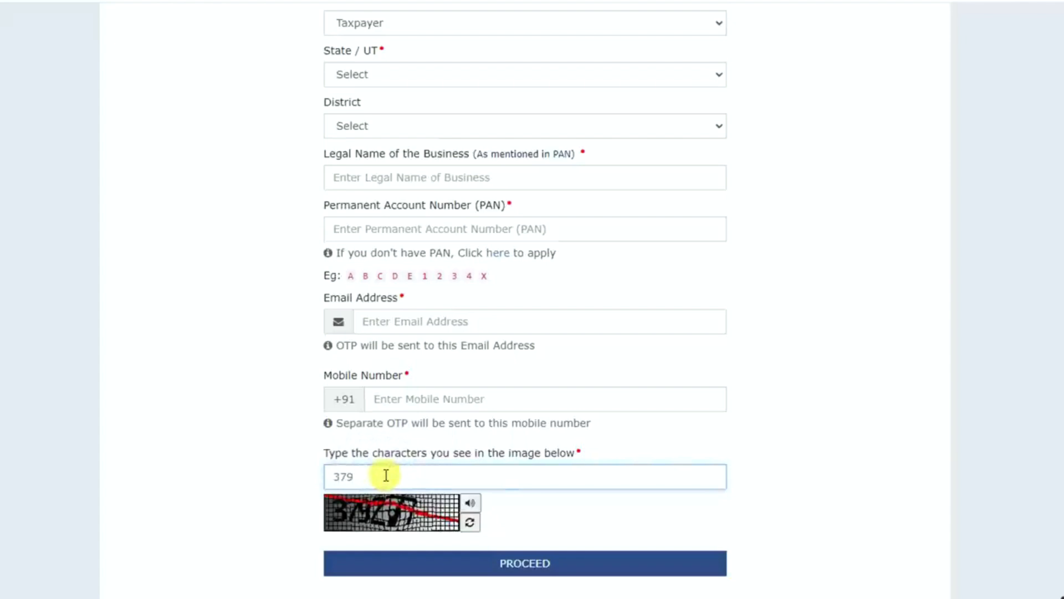
{"action": "type", "text": "277"}
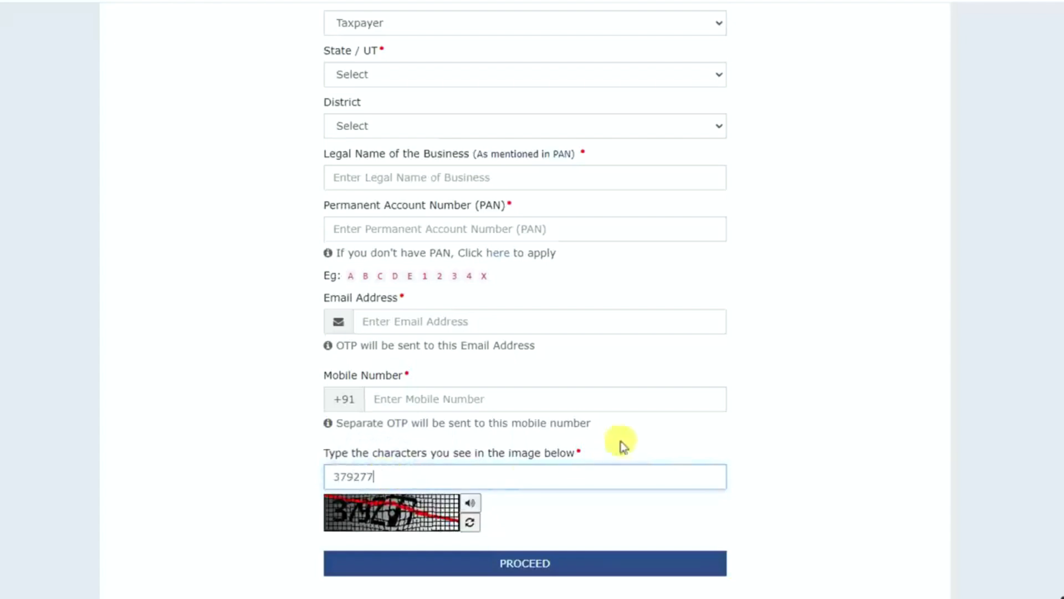
{"action": "left_click", "coordinate": [573, 566]}
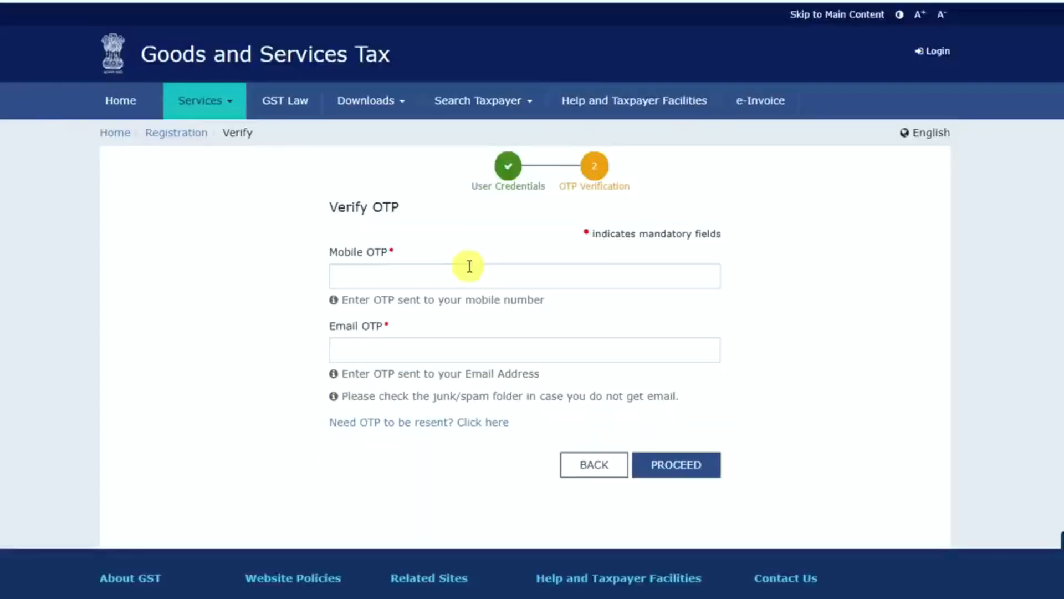
- Fill in the mobile OTP and e-mail OTP fields and submit them for verification
{"action": "left_click", "coordinate": [387, 274]}
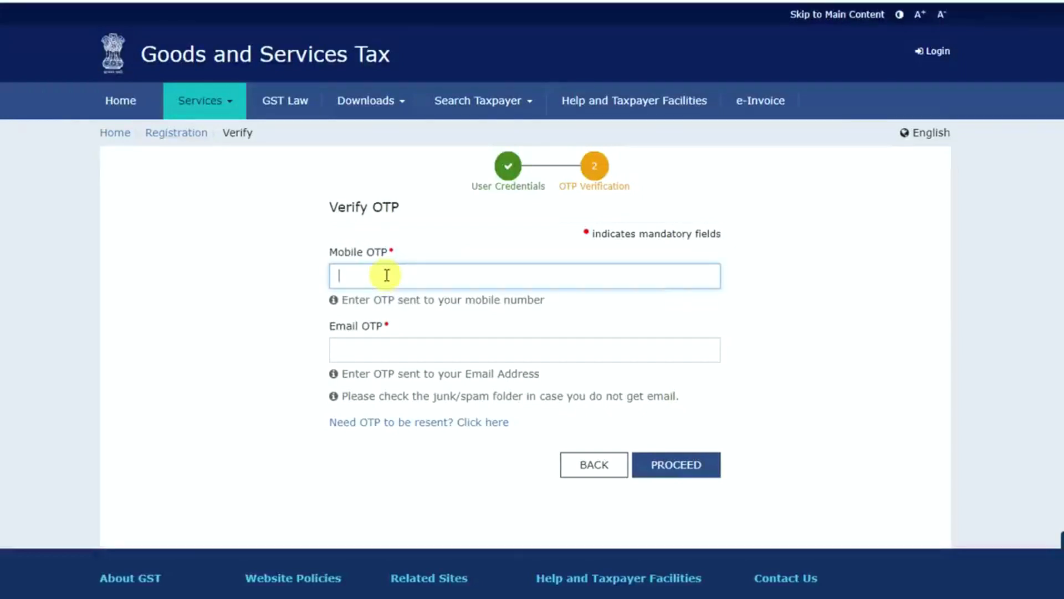
{"action": "left_click", "coordinate": [379, 347]}
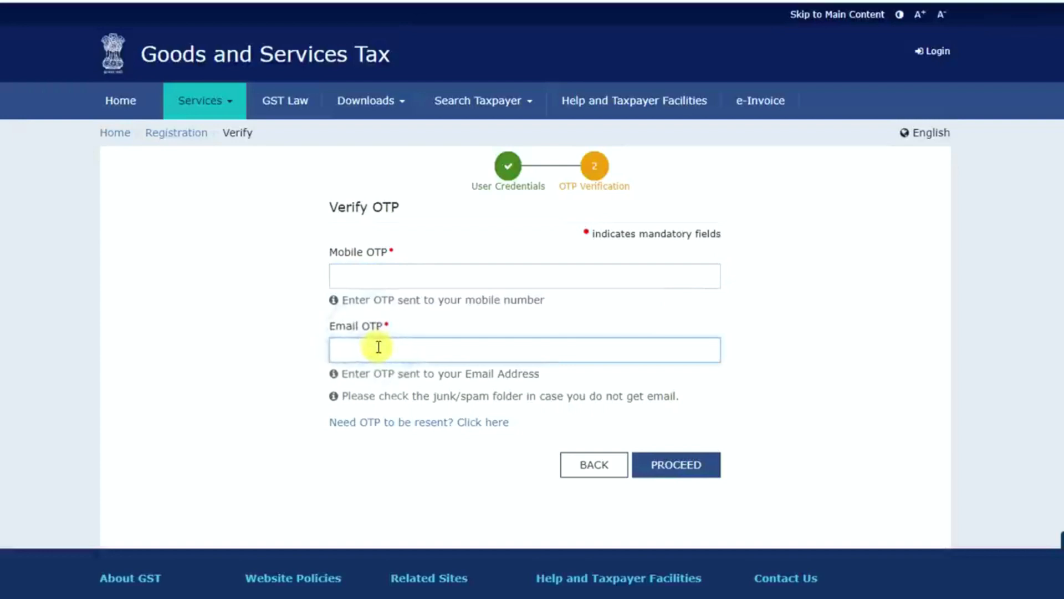
{"action": "left_click", "coordinate": [696, 466]}
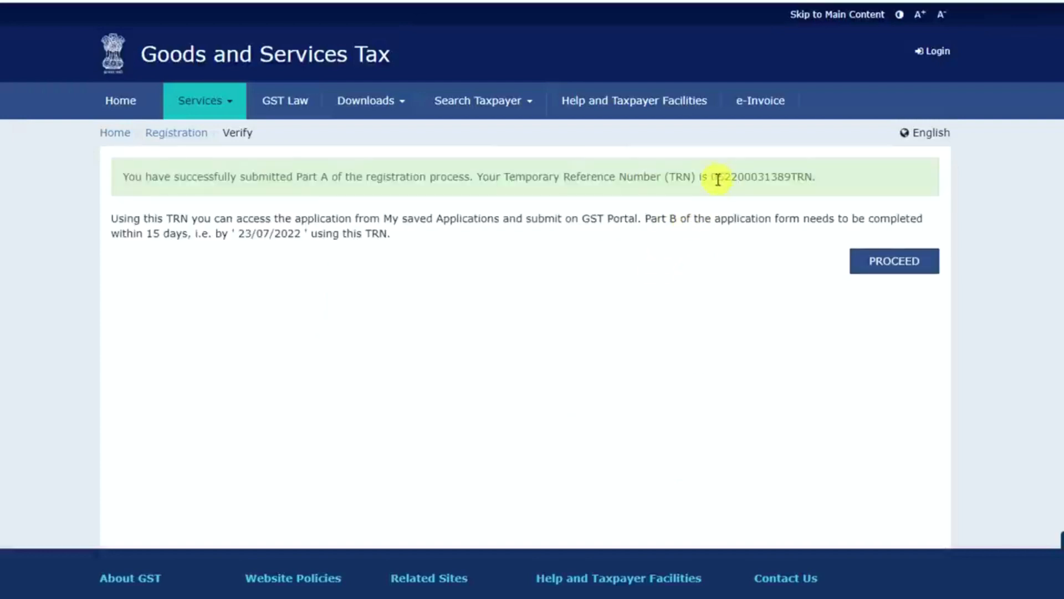
- Copy the issued temporary reference number and submit it on the TRN form together with the CAPTCHA characters
{"action": "left_click_drag", "start_coordinate": [714, 177], "coordinate": [815, 177]}
{"action": "key", "text": "ctrl+c"}
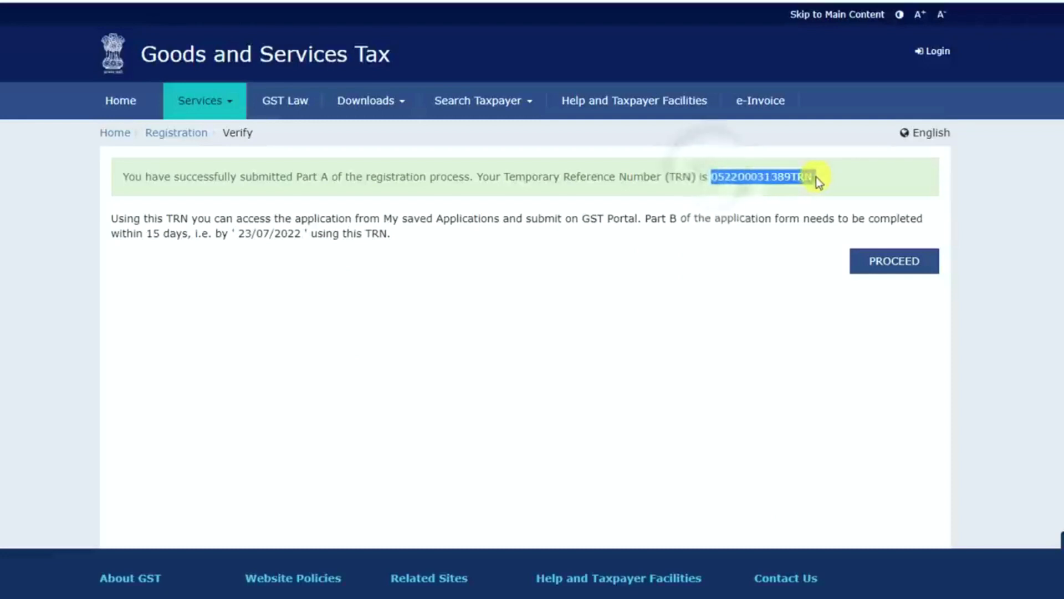
{"action": "left_click", "coordinate": [896, 261]}
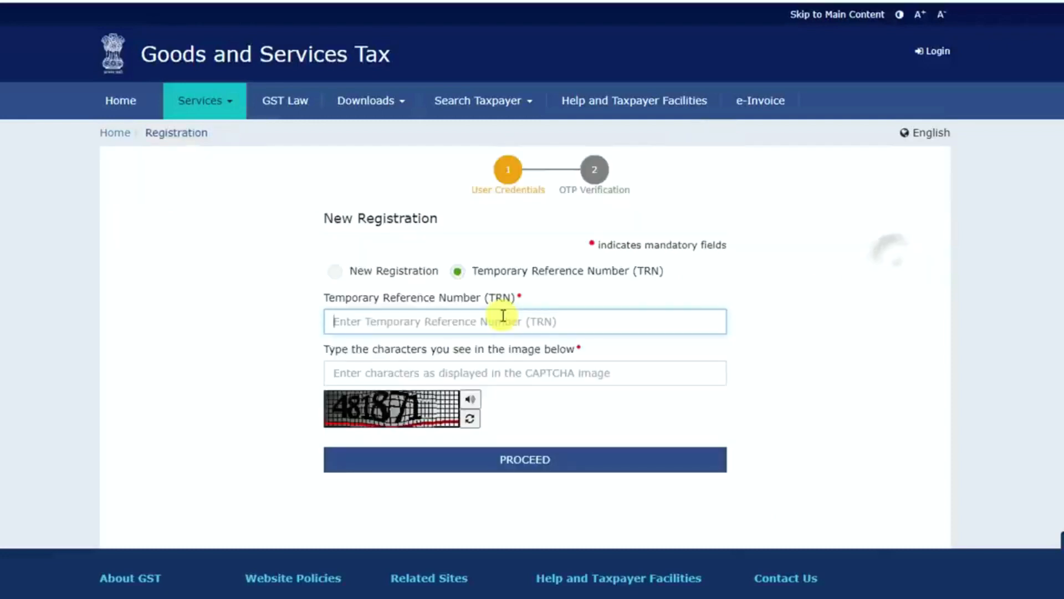
{"action": "key", "text": "ctrl+v"}
{"action": "left_click", "coordinate": [381, 372]}
{"action": "left_click", "coordinate": [544, 471]}
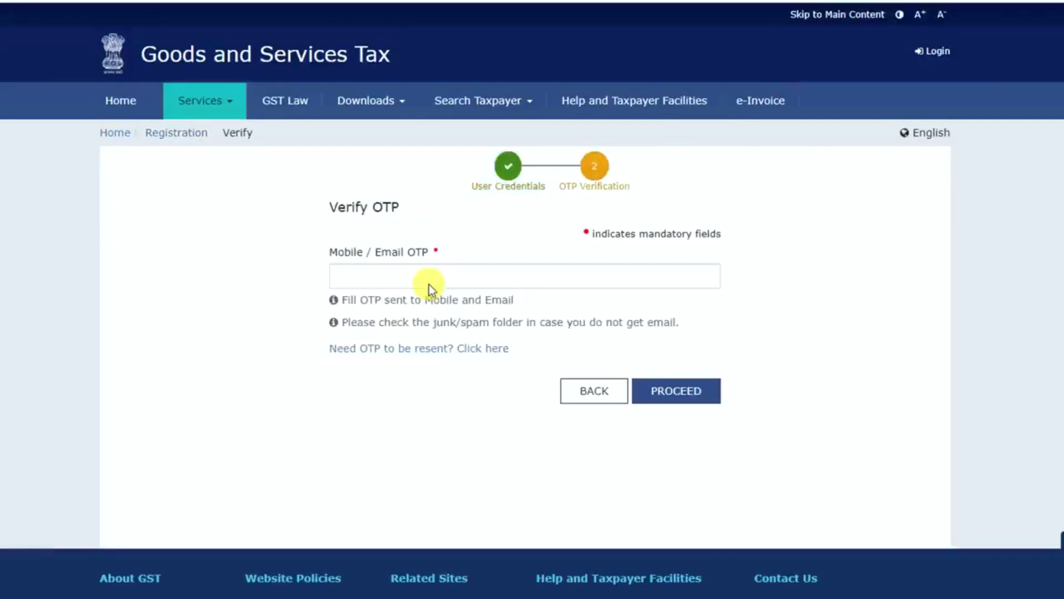
- Submit the mobile/e-mail OTP and open the draft GST REG-01 application for editing
{"action": "left_click", "coordinate": [382, 275]}
{"action": "left_click", "coordinate": [688, 393]}
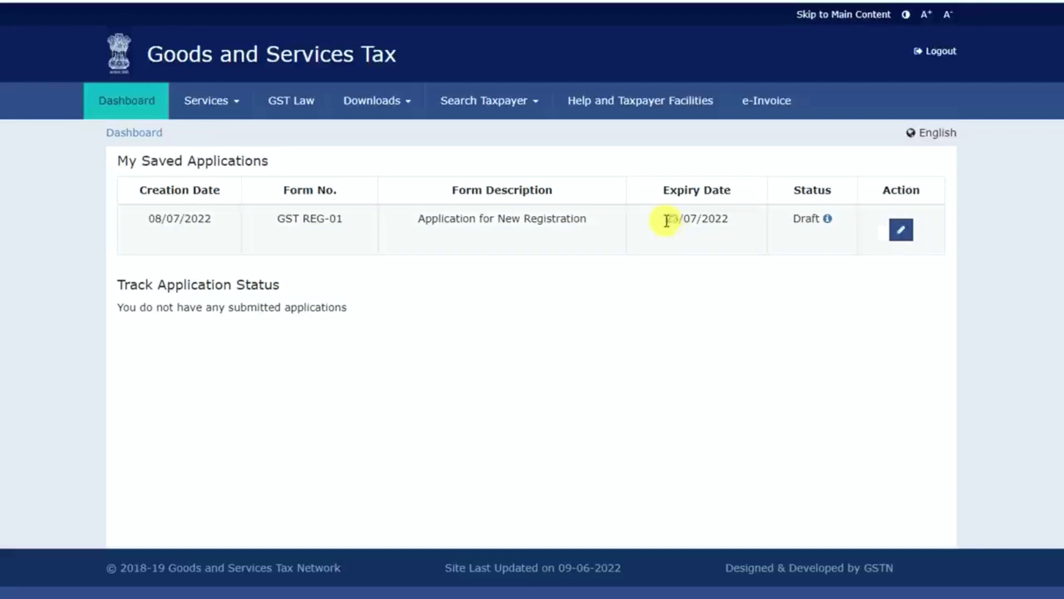
{"action": "left_click_drag", "start_coordinate": [665, 221], "coordinate": [733, 222]}
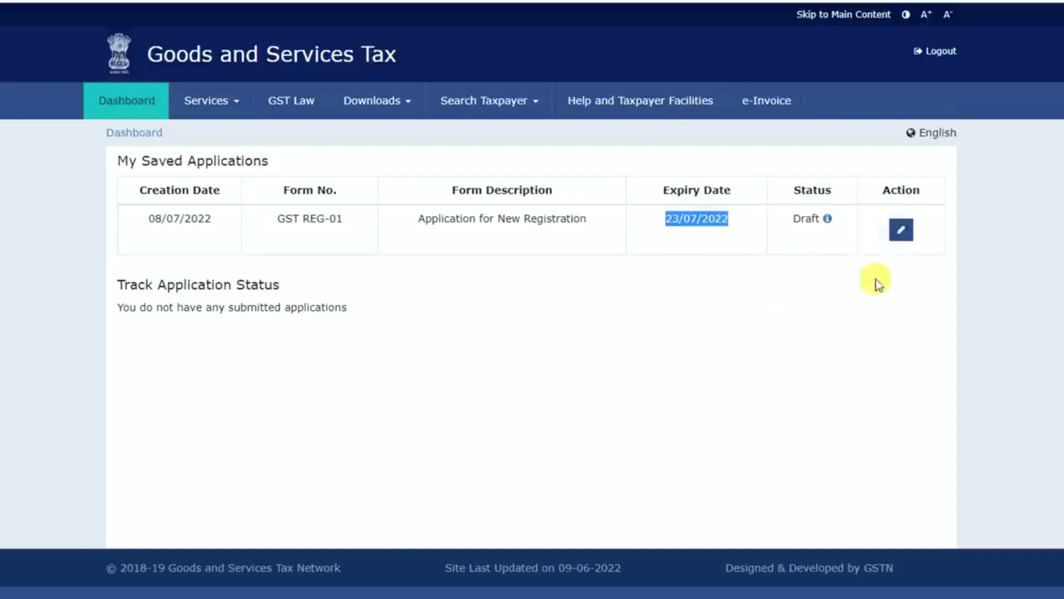
{"action": "left_click", "coordinate": [901, 231]}
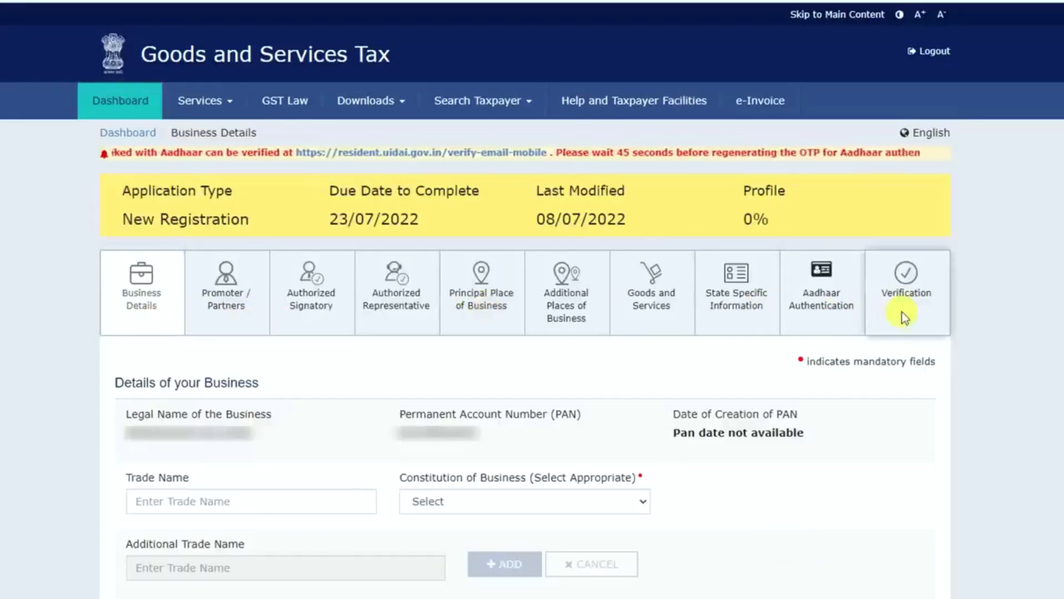
- Review the legal name, PAN and trade name in the business details, and set the constitution of business to Proprietorship
{"action": "scroll", "coordinate": [515, 573], "scroll_direction": "down", "scroll_amount": 4}
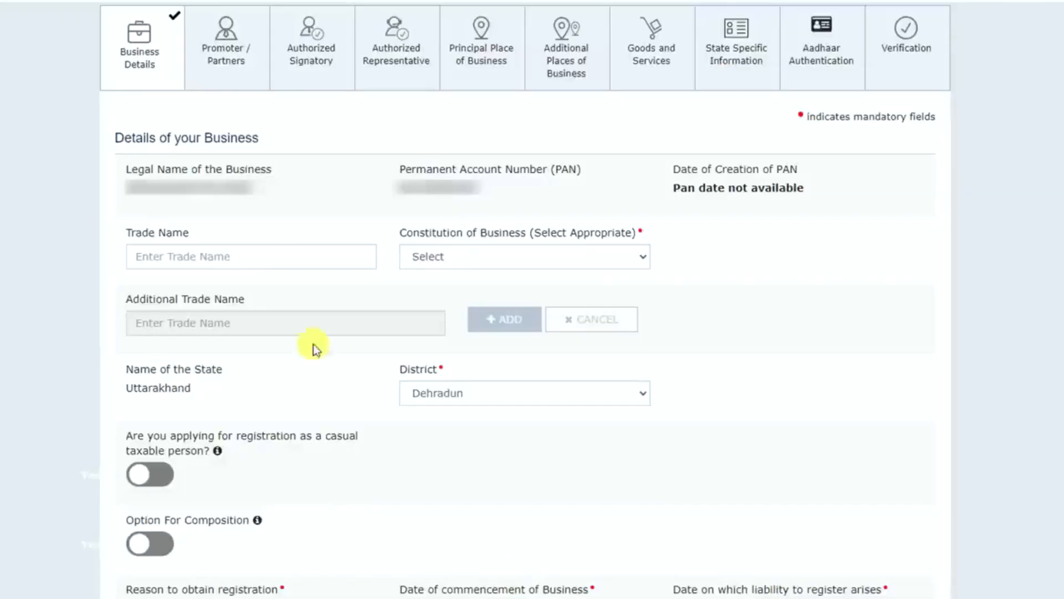
{"action": "triple_click", "coordinate": [261, 191]}
{"action": "left_click_drag", "start_coordinate": [475, 190], "coordinate": [405, 188]}
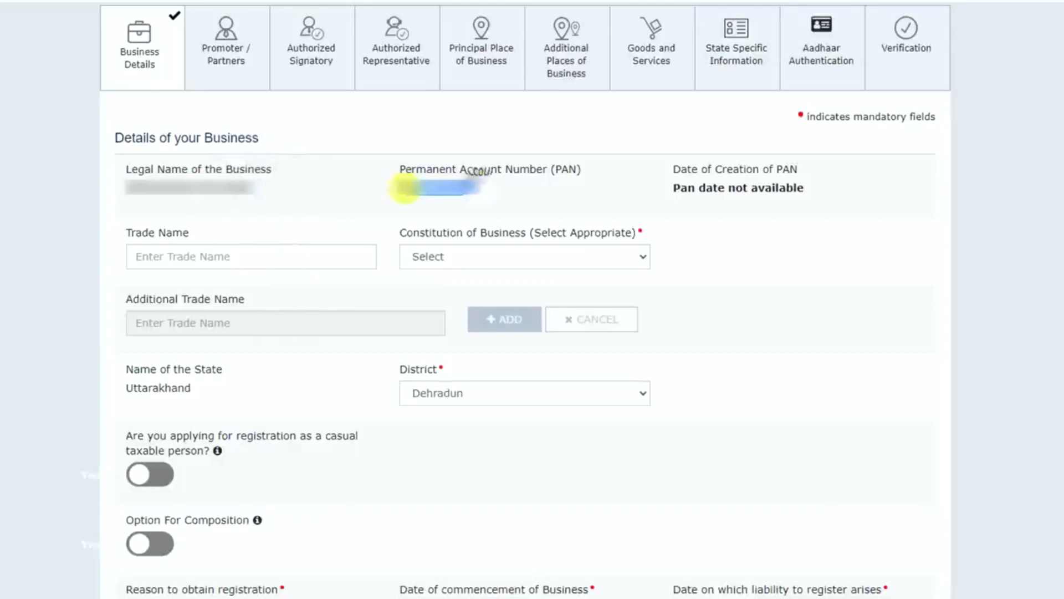
{"action": "left_click", "coordinate": [191, 256]}
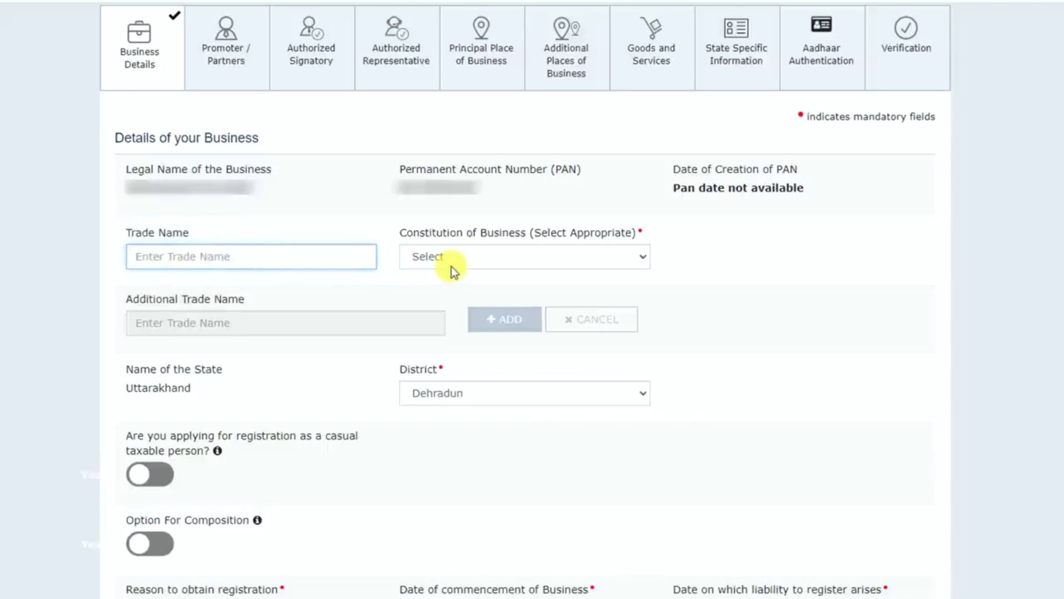
{"action": "left_click", "coordinate": [477, 261]}
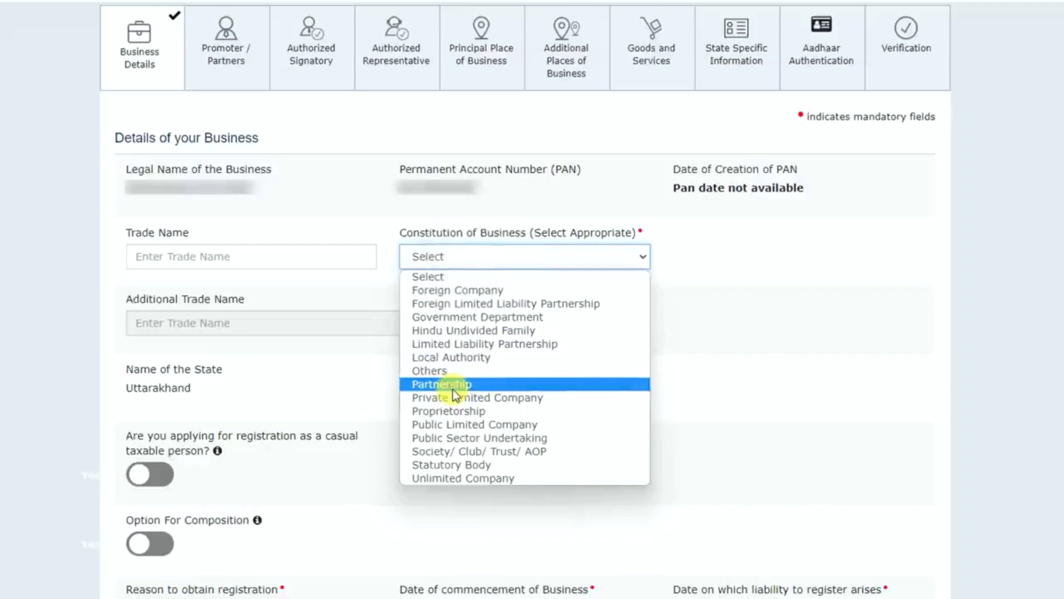
{"action": "left_click", "coordinate": [488, 410]}
- Set the reason to obtain registration to Selling through e-Commerce portal
{"action": "scroll", "coordinate": [277, 413], "scroll_direction": "down", "scroll_amount": 4}
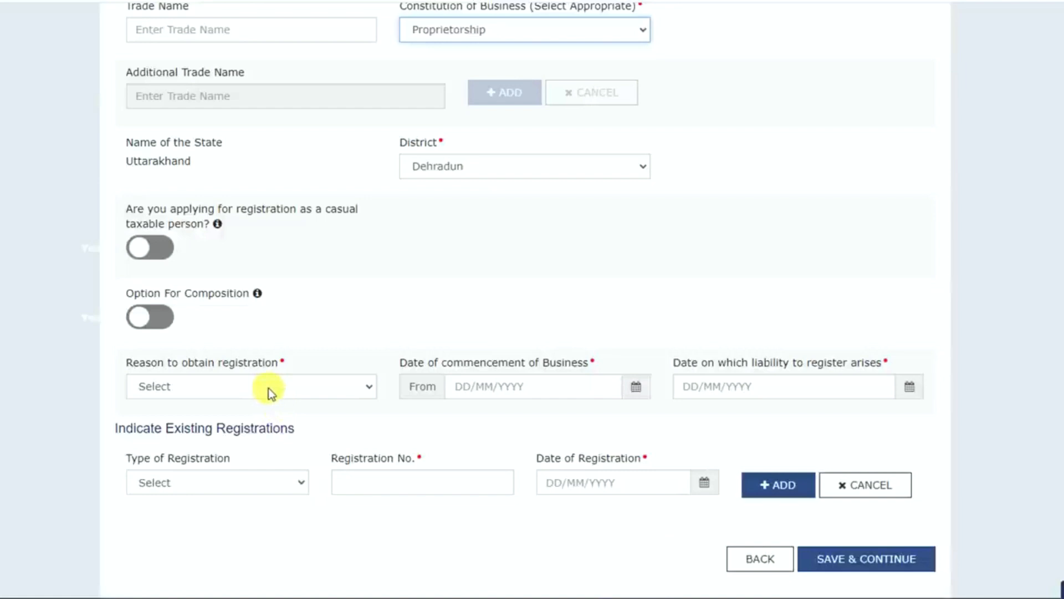
{"action": "left_click", "coordinate": [268, 388]}
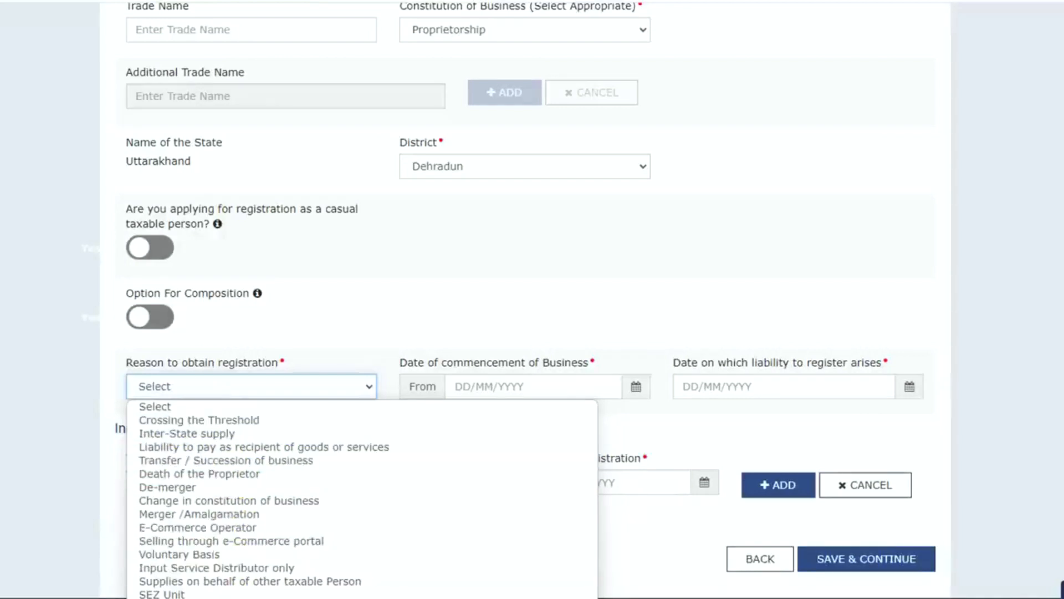
{"action": "left_click", "coordinate": [253, 541]}
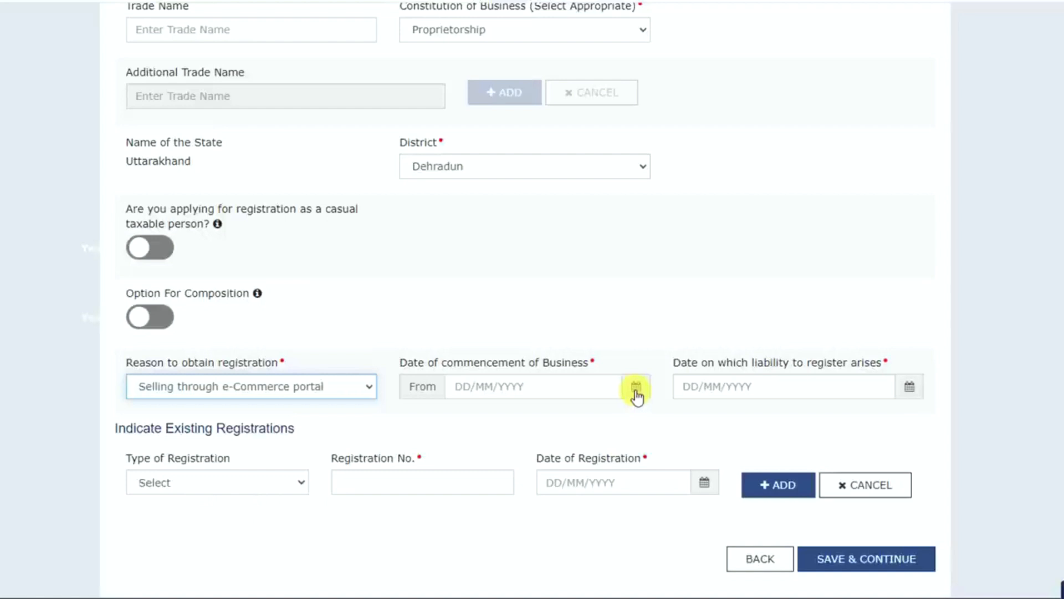
- Set the date of commencement of business to 01/04/2022 and the date on which liability arises to 01/07/2022
{"action": "left_click", "coordinate": [635, 388]}
{"action": "left_click", "coordinate": [592, 355]}
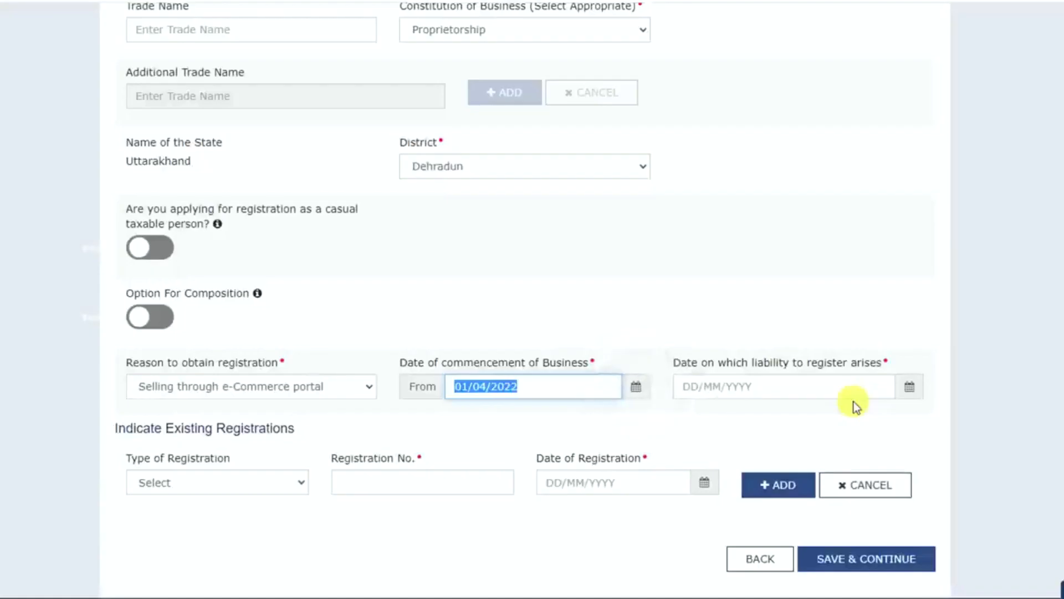
{"action": "left_click", "coordinate": [910, 387]}
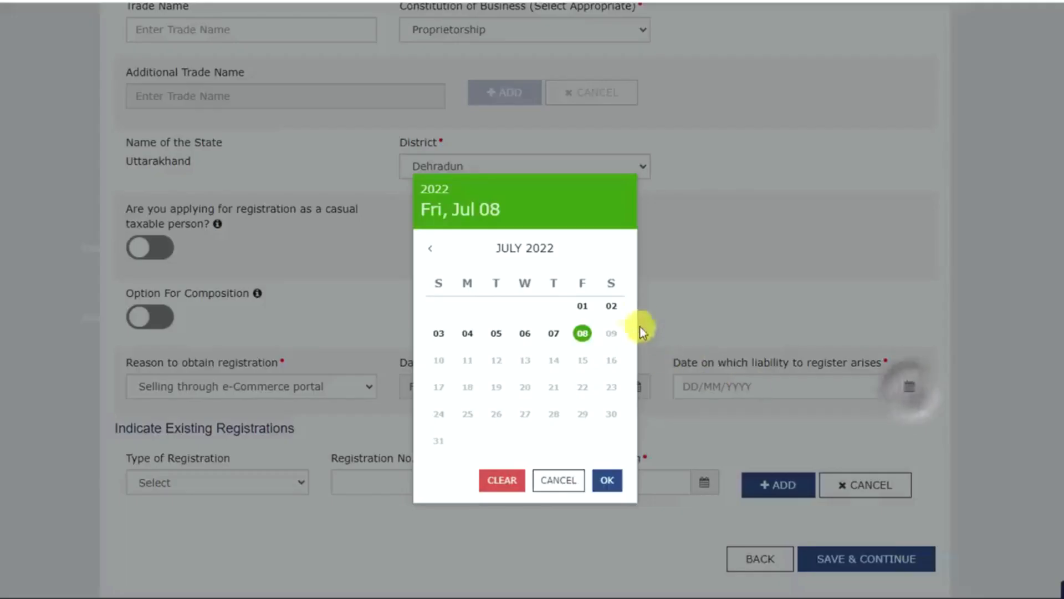
{"action": "left_click", "coordinate": [589, 304]}
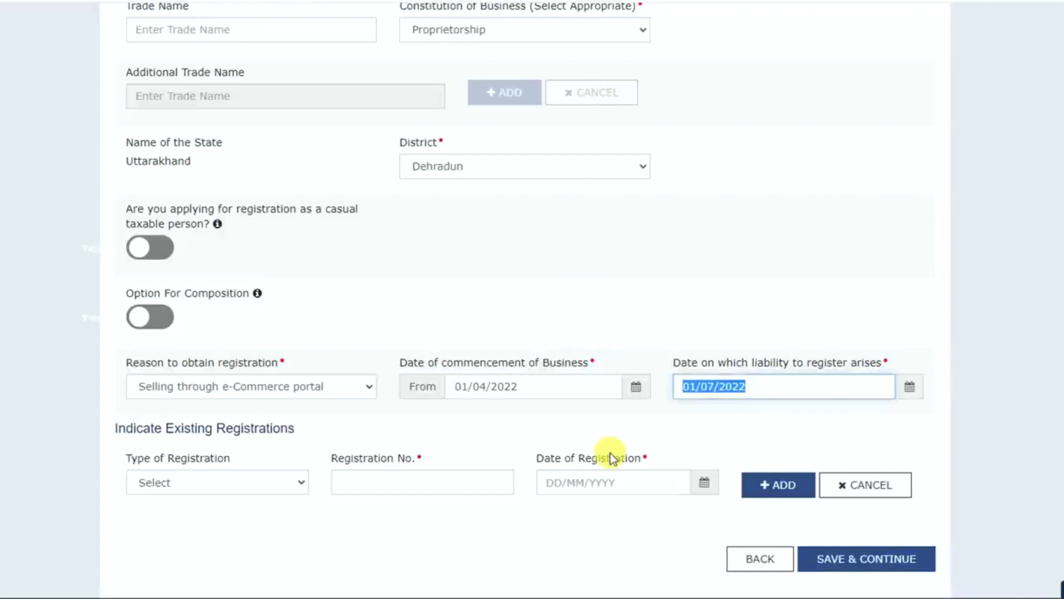
- Choose Temporary ID as the existing registration type and paste the temporary reference number as its registration number
{"action": "left_click", "coordinate": [284, 482]}
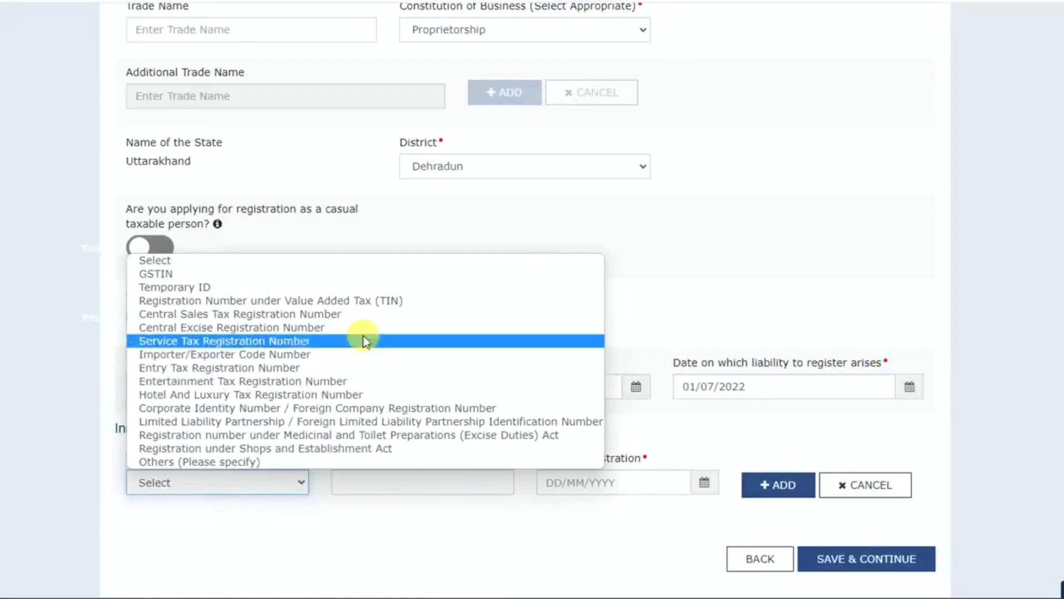
{"action": "left_click", "coordinate": [385, 303]}
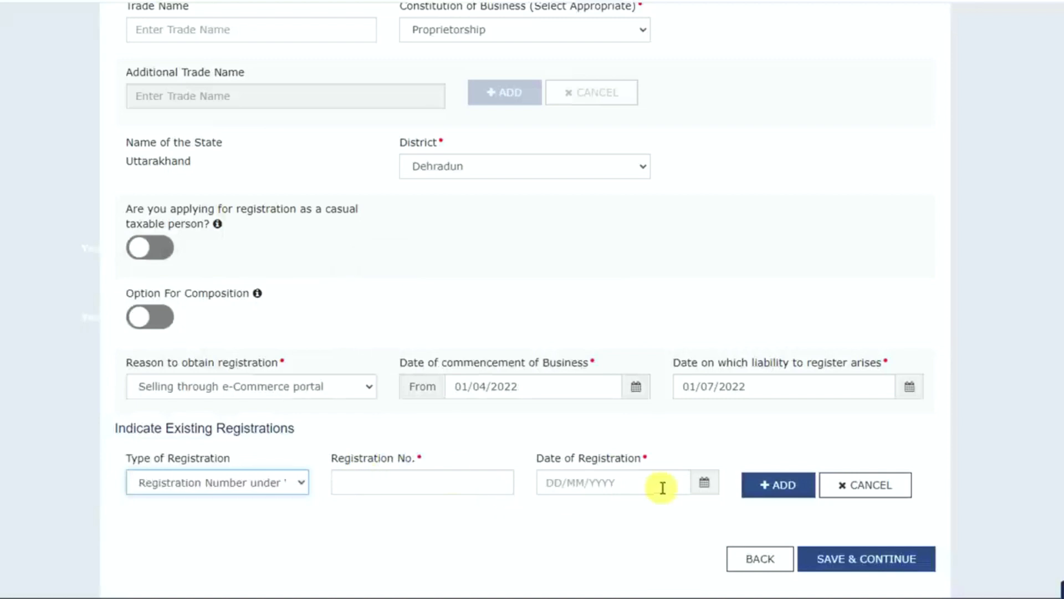
{"action": "left_click", "coordinate": [299, 482]}
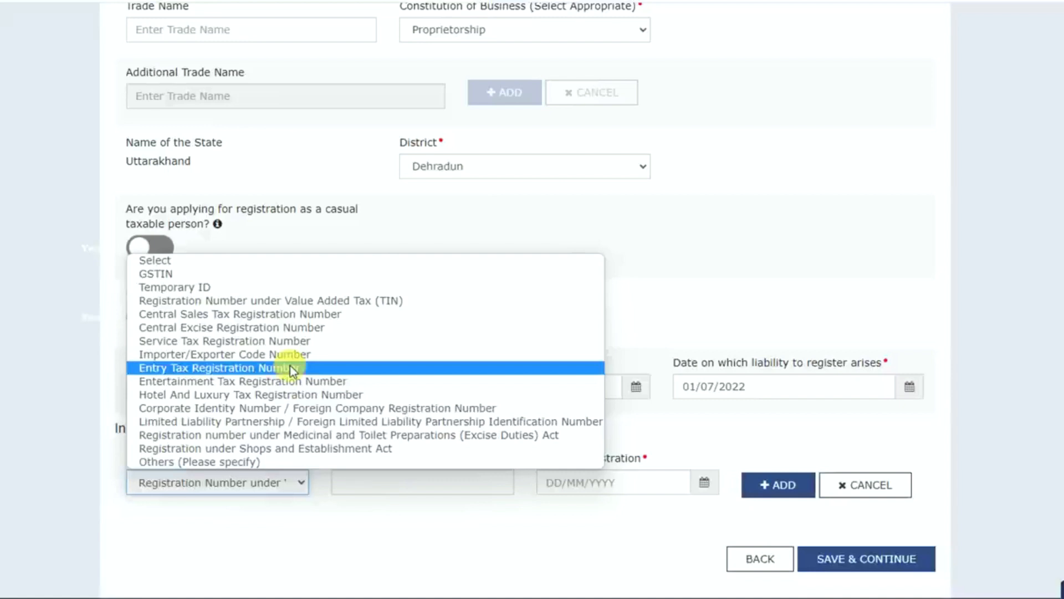
{"action": "left_click", "coordinate": [201, 288]}
{"action": "left_click", "coordinate": [398, 484]}
{"action": "key", "text": "ctrl+v"}
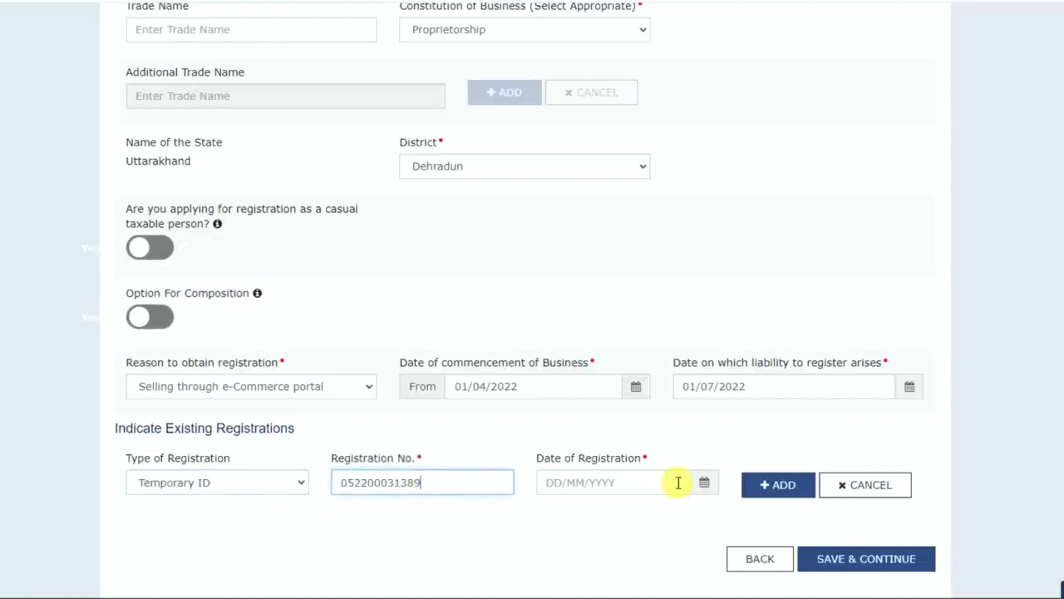
- Set the existing registration's date to 08/07/2022, then save the business details and continue to the promoter details
{"action": "left_click", "coordinate": [704, 482]}
{"action": "left_click", "coordinate": [608, 481]}
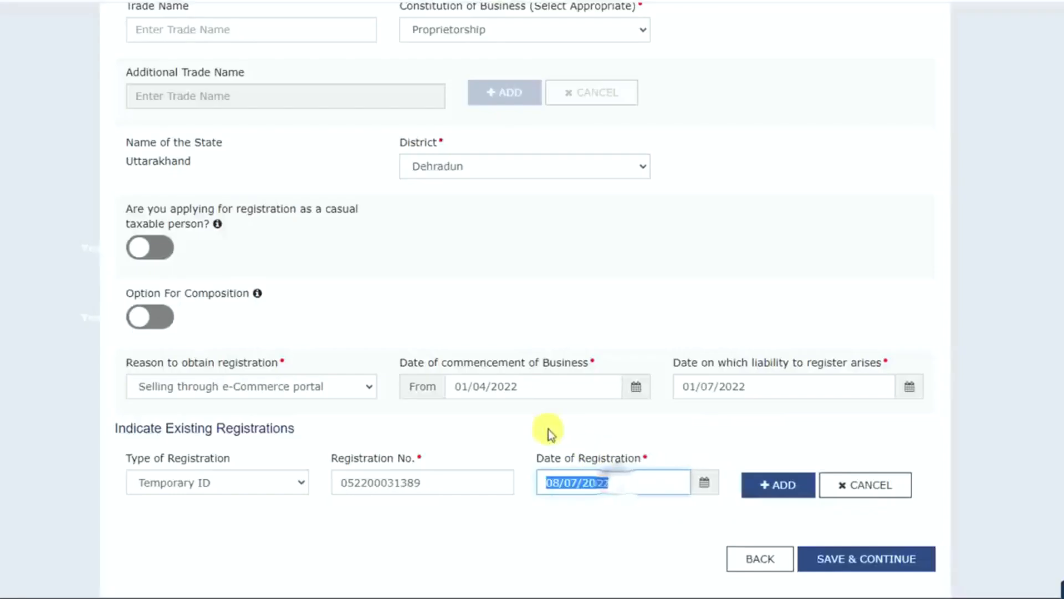
{"action": "left_click", "coordinate": [878, 569]}
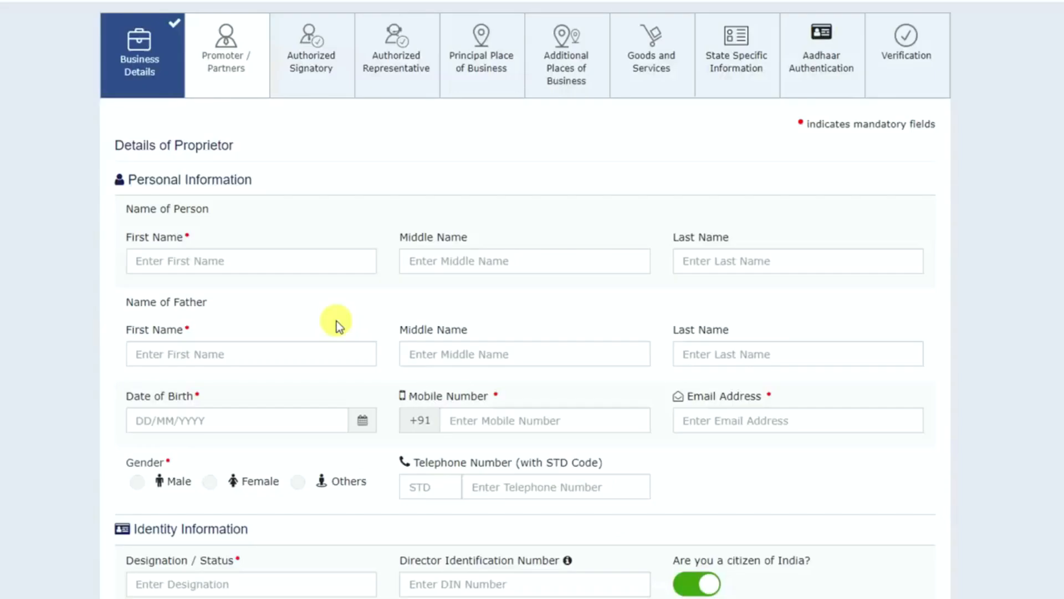
- Go through the proprietor form's name, contact, identity, residential address and photograph upload fields
{"action": "double_click", "coordinate": [185, 144]}
{"action": "left_click", "coordinate": [161, 261]}
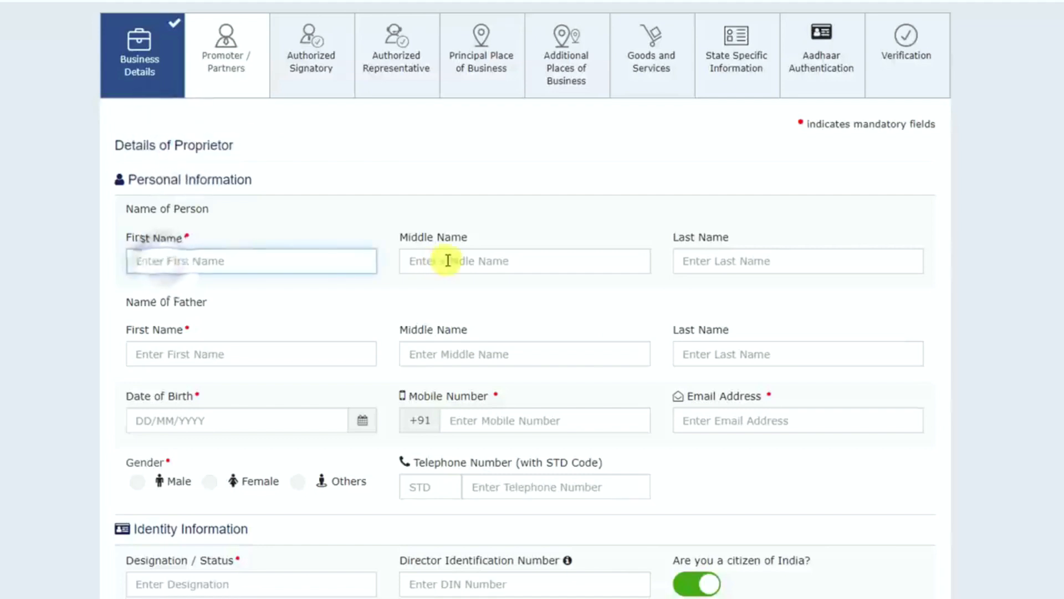
{"action": "left_click", "coordinate": [276, 355]}
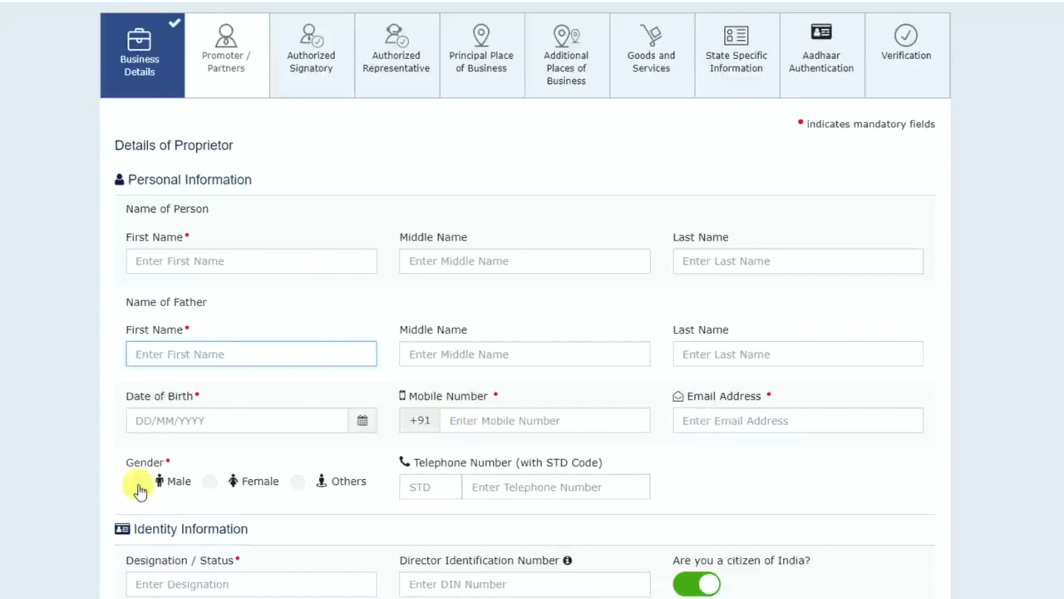
{"action": "scroll", "coordinate": [141, 491], "scroll_direction": "down", "scroll_amount": 8}
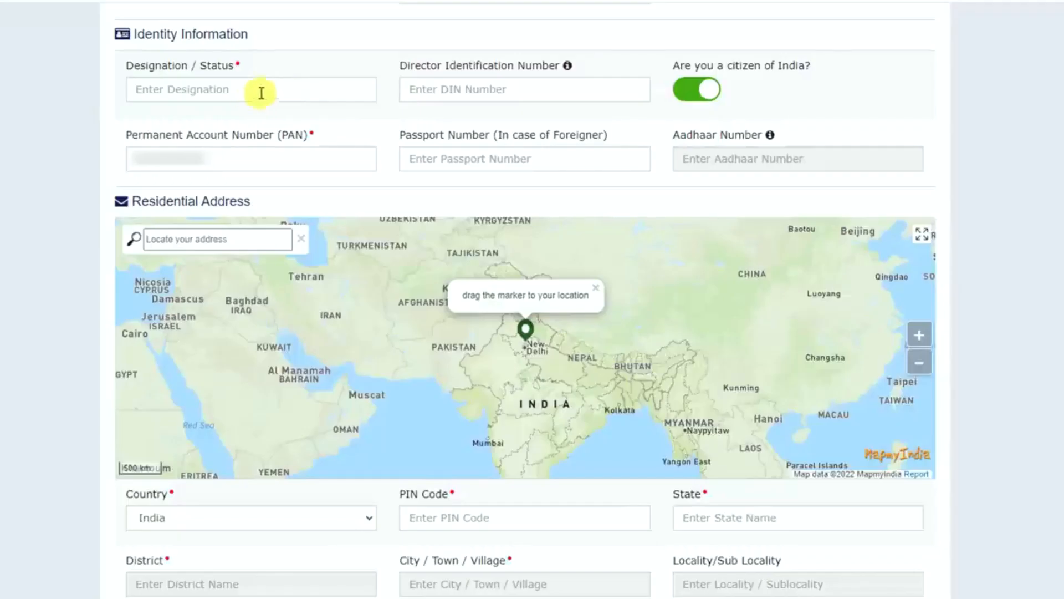
{"action": "left_click", "coordinate": [209, 91]}
{"action": "scroll", "coordinate": [288, 90], "scroll_direction": "down", "scroll_amount": 7}
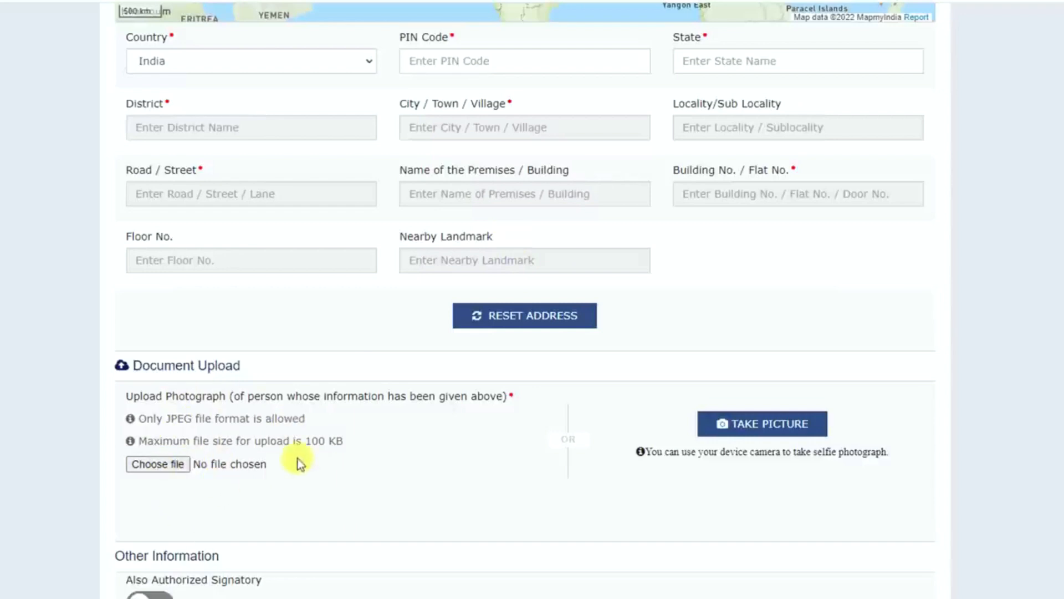
{"action": "scroll", "coordinate": [266, 452], "scroll_direction": "down", "scroll_amount": 2}
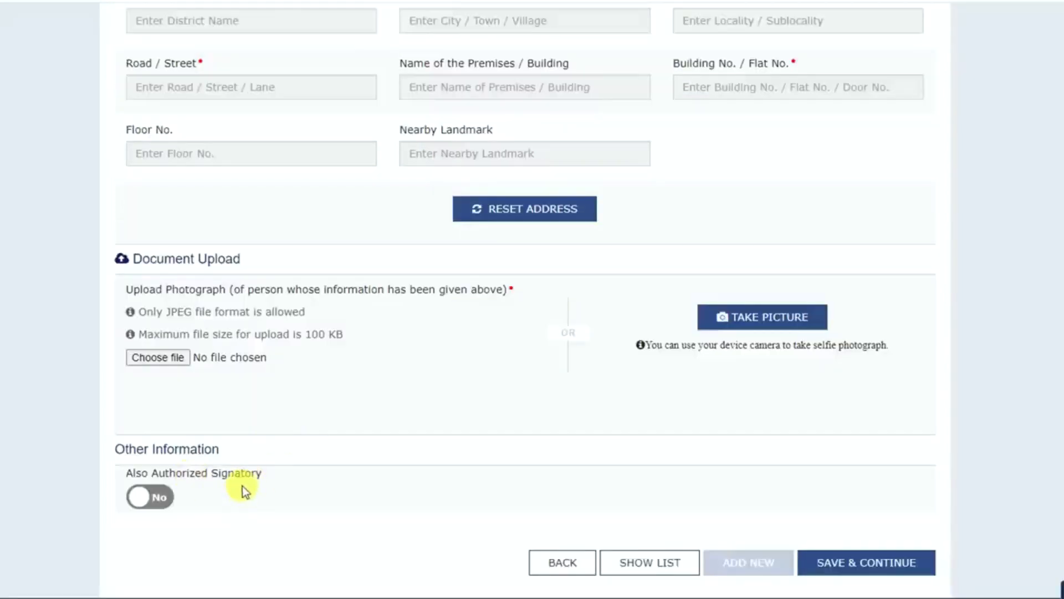
- Mark the proprietor as also the authorized signatory, then save and continue past the authorized signatory and authorized representative sections
{"action": "left_click", "coordinate": [164, 499]}
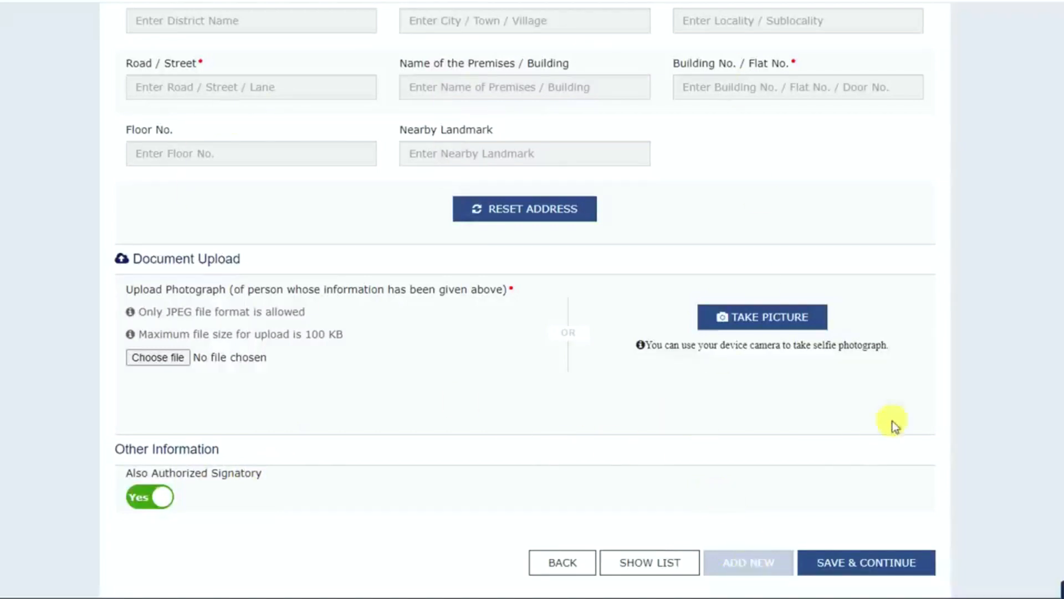
{"action": "left_click", "coordinate": [911, 560]}
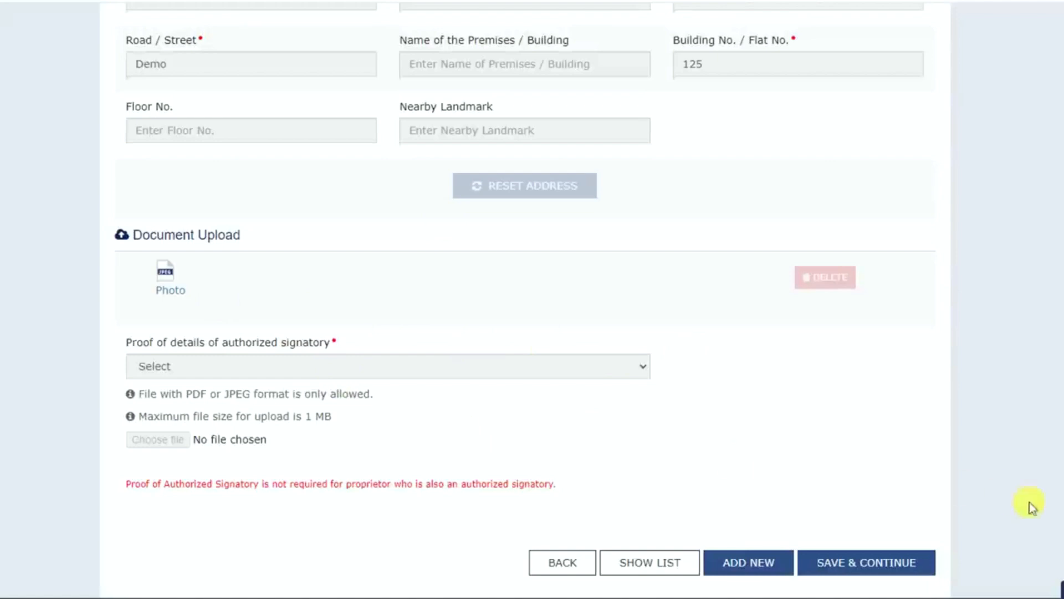
{"action": "left_click", "coordinate": [870, 562]}
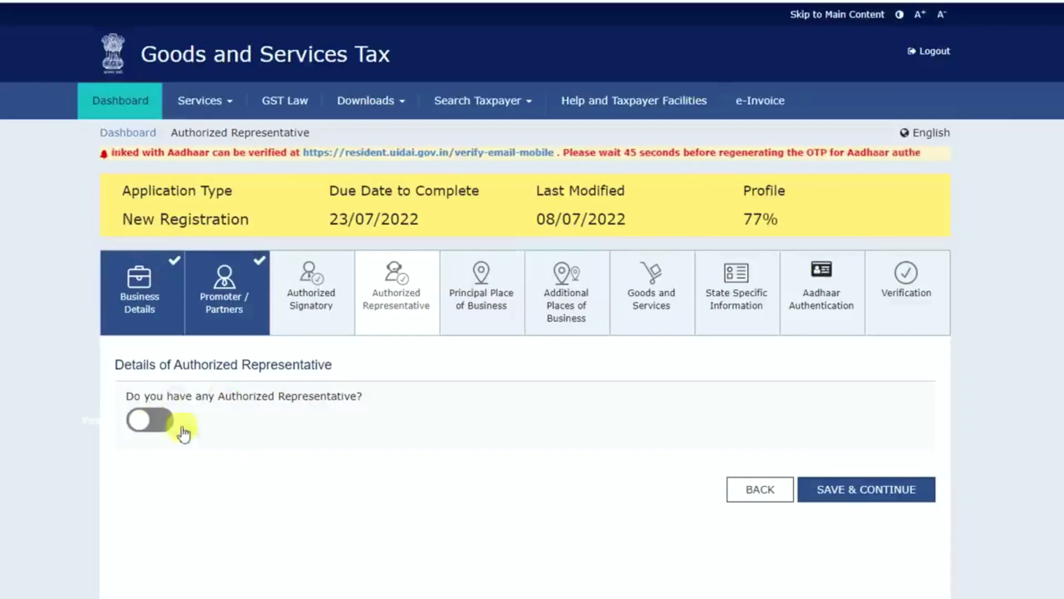
{"action": "left_click", "coordinate": [879, 491]}
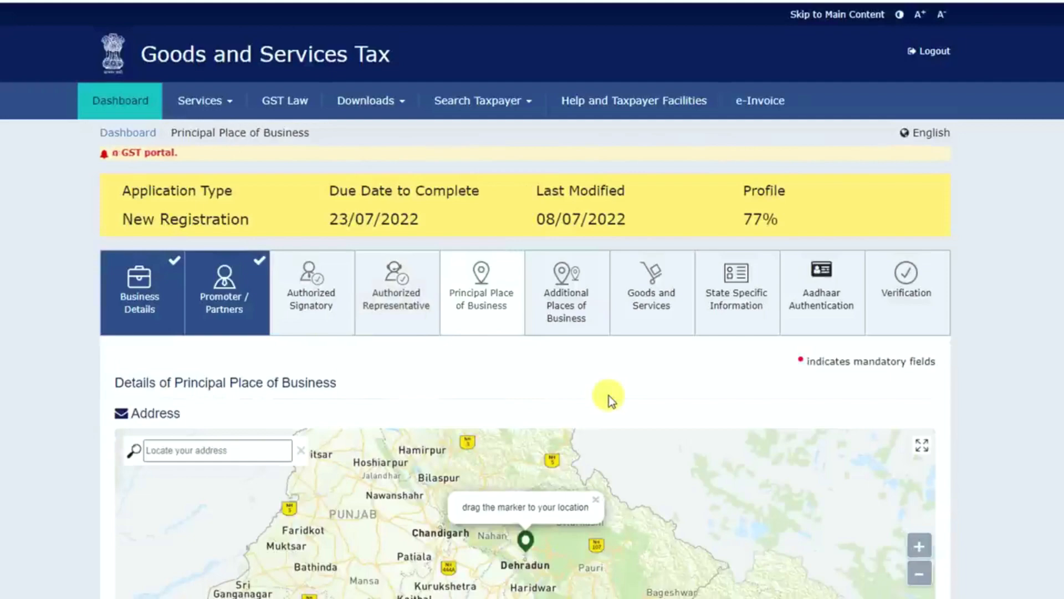
- Adjust the location marker near Dehradun on the principal place of business address map
{"action": "scroll", "coordinate": [626, 360], "scroll_direction": "down", "scroll_amount": 3}
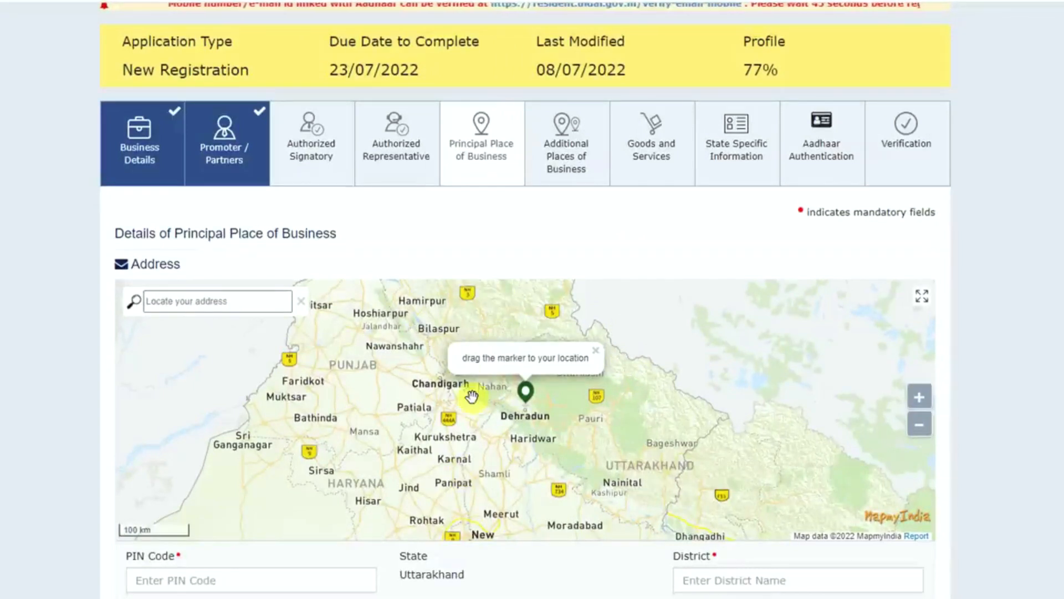
{"action": "left_click", "coordinate": [198, 303]}
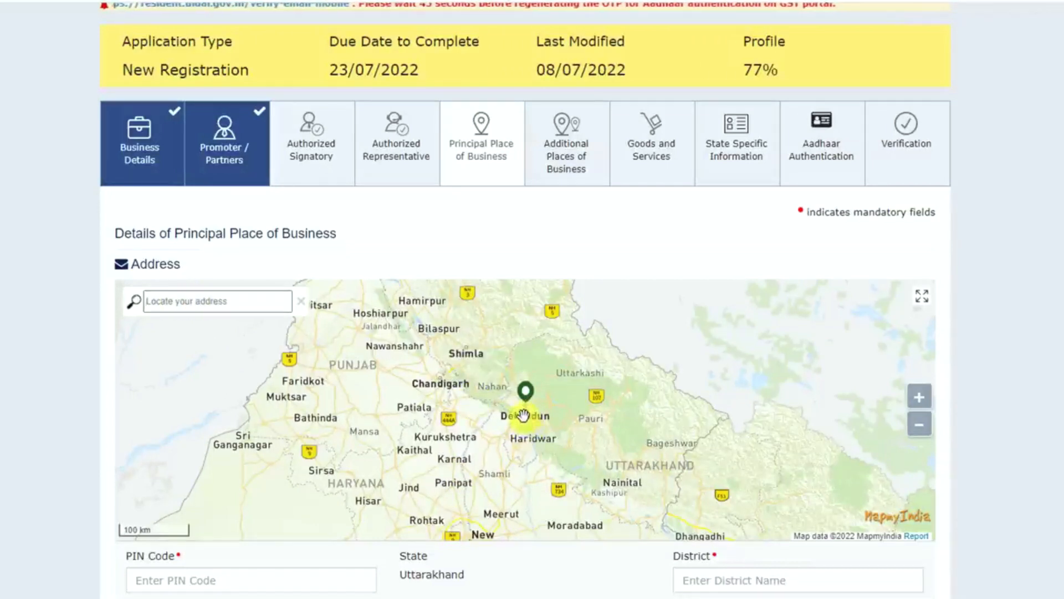
{"action": "mouse_move", "coordinate": [529, 397]}
{"action": "left_mouse_down"}
{"action": "mouse_move", "coordinate": [513, 382]}
{"action": "mouse_move", "coordinate": [527, 383]}
{"action": "left_mouse_up"}
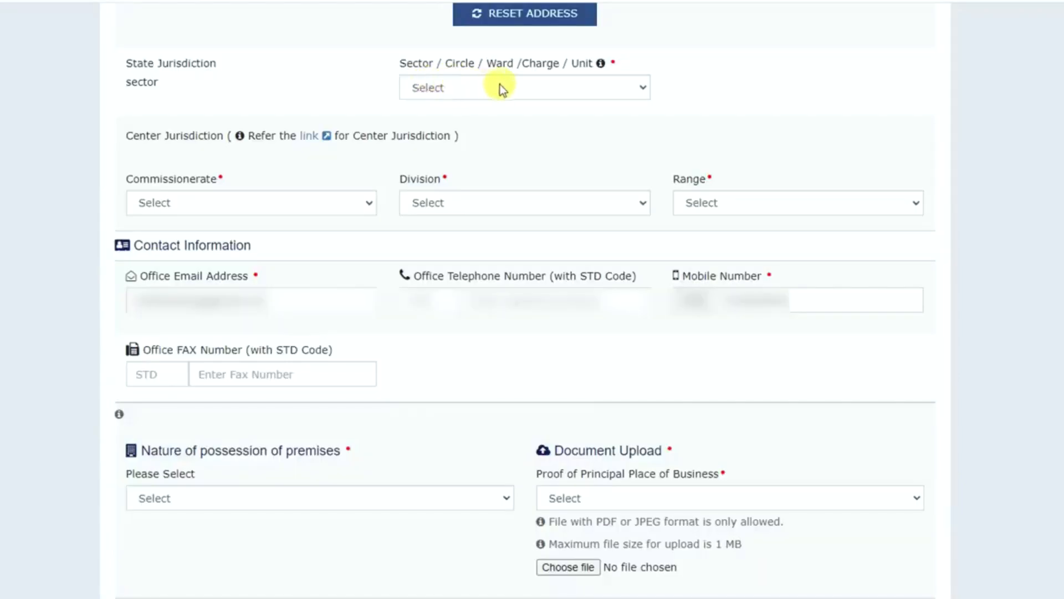
- Set the state jurisdiction to Dehradun - Sector 1 and the center jurisdiction to DEHRADUN, DIVISION DEHRADUN, RANGE - V DEHRADUN
{"action": "left_click", "coordinate": [500, 87]}
{"action": "left_click", "coordinate": [503, 118]}
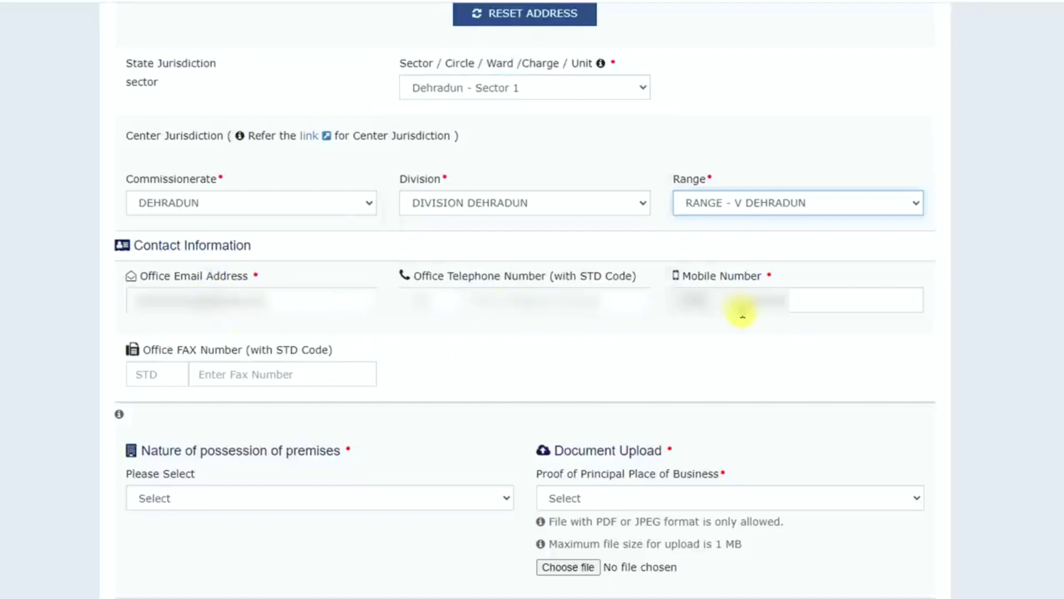
- Set the nature of possession of premises to Rented and the proof of principal place of business to Rent / Lease agreement
{"action": "scroll", "coordinate": [741, 316], "scroll_direction": "down", "scroll_amount": 5}
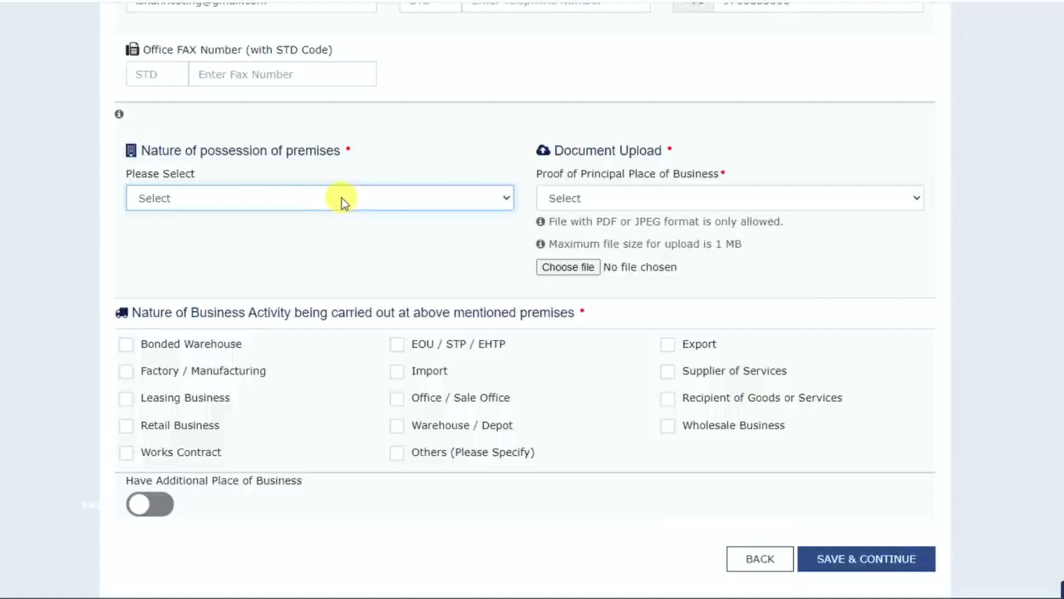
{"action": "left_click", "coordinate": [247, 195]}
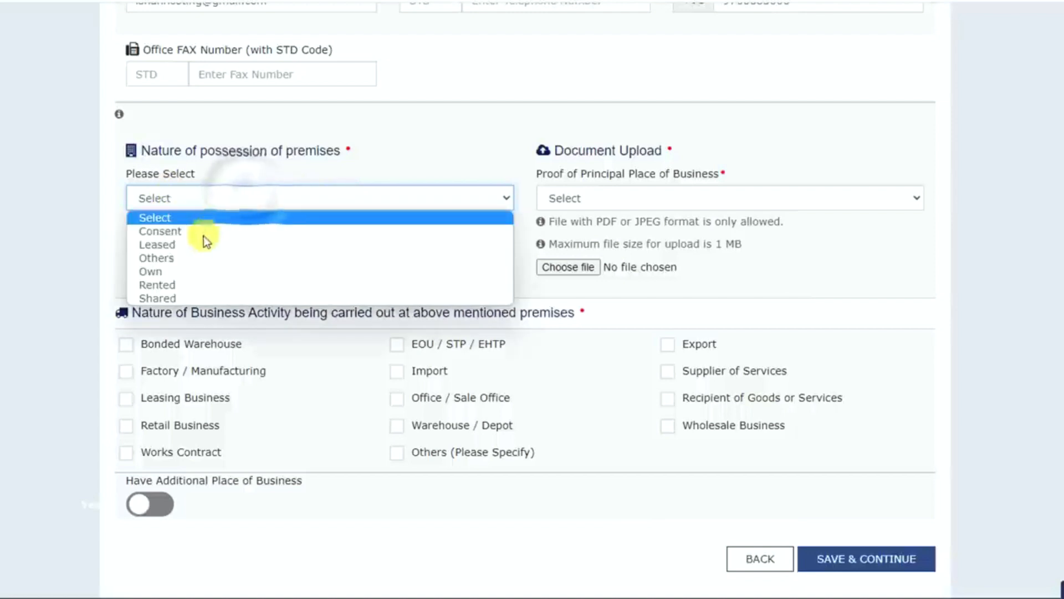
{"action": "left_click", "coordinate": [186, 284]}
{"action": "left_click", "coordinate": [673, 199]}
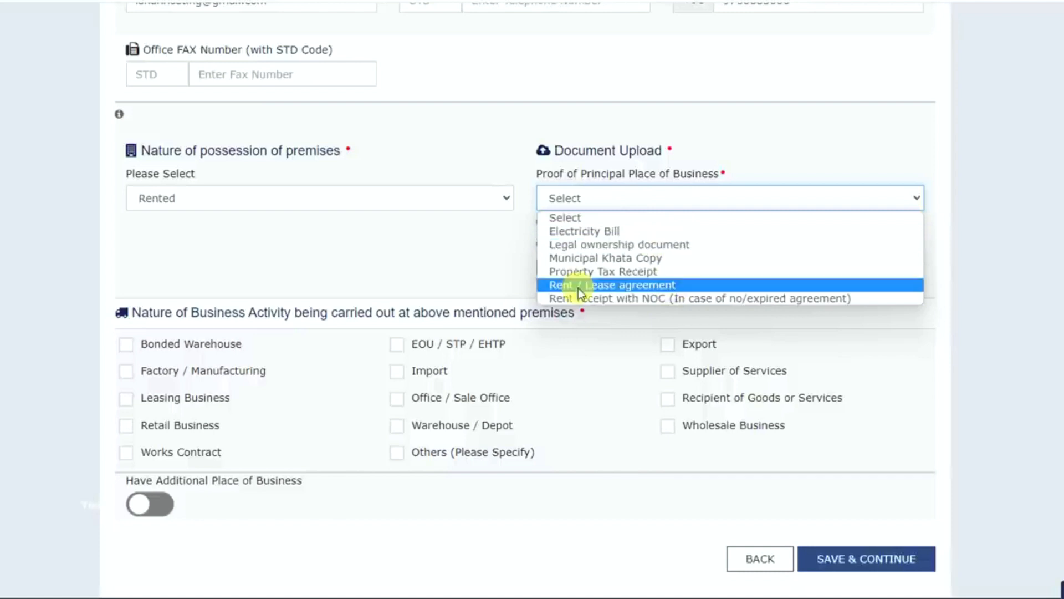
{"action": "left_click", "coordinate": [626, 284]}
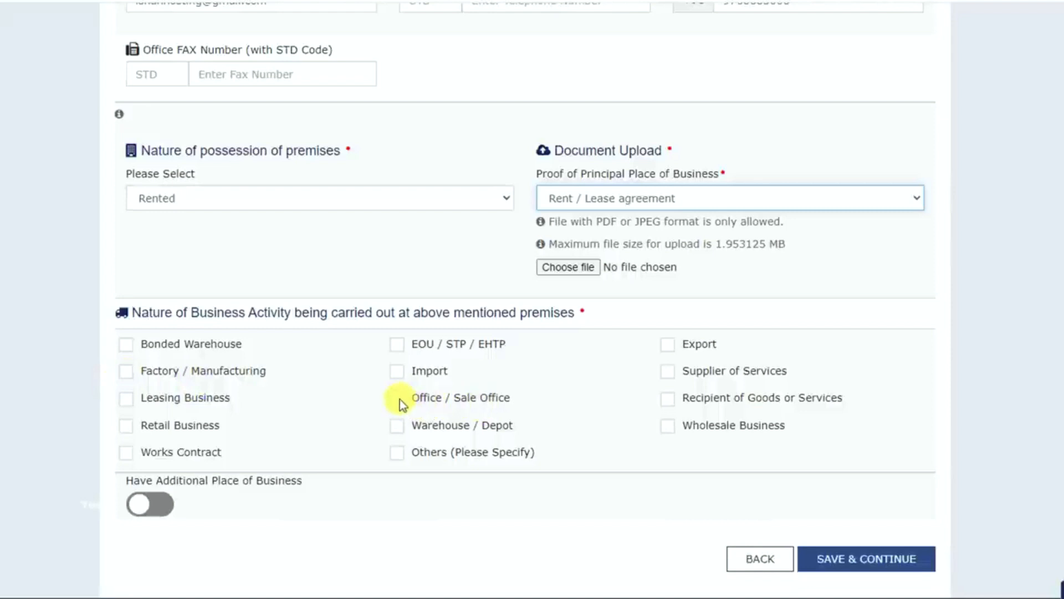
- Choose Retail Business as the business activity, save the principal place of business and continue past the additional places section
{"action": "left_click", "coordinate": [126, 428]}
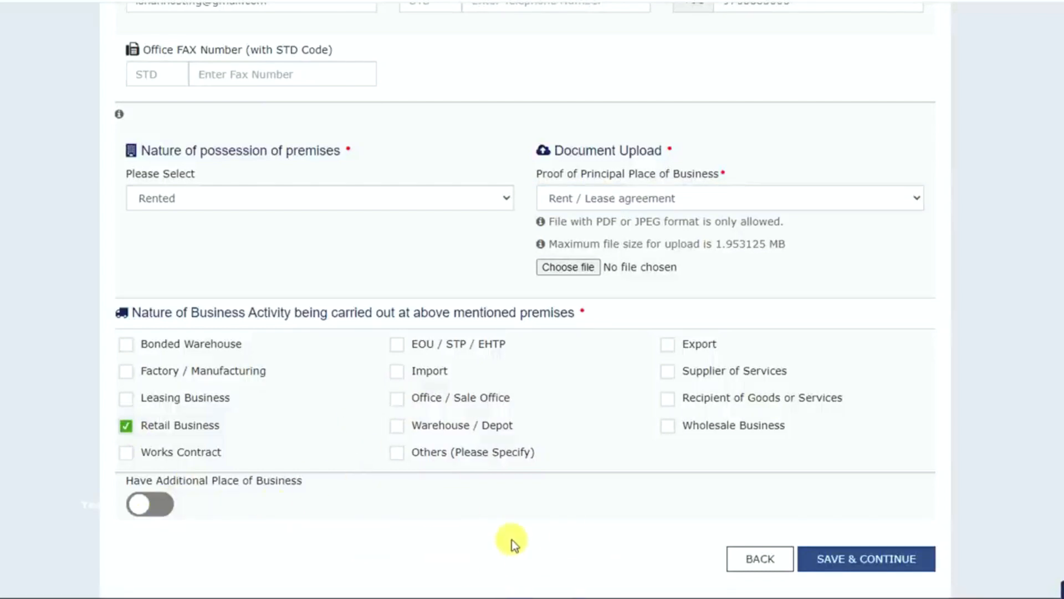
{"action": "left_click", "coordinate": [891, 560]}
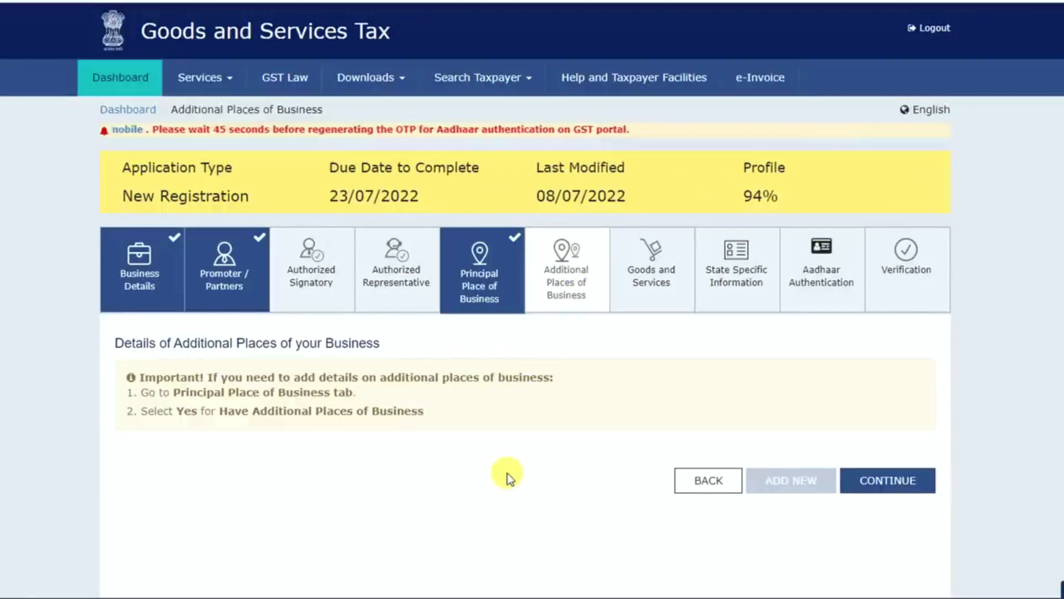
{"action": "left_click", "coordinate": [889, 480]}
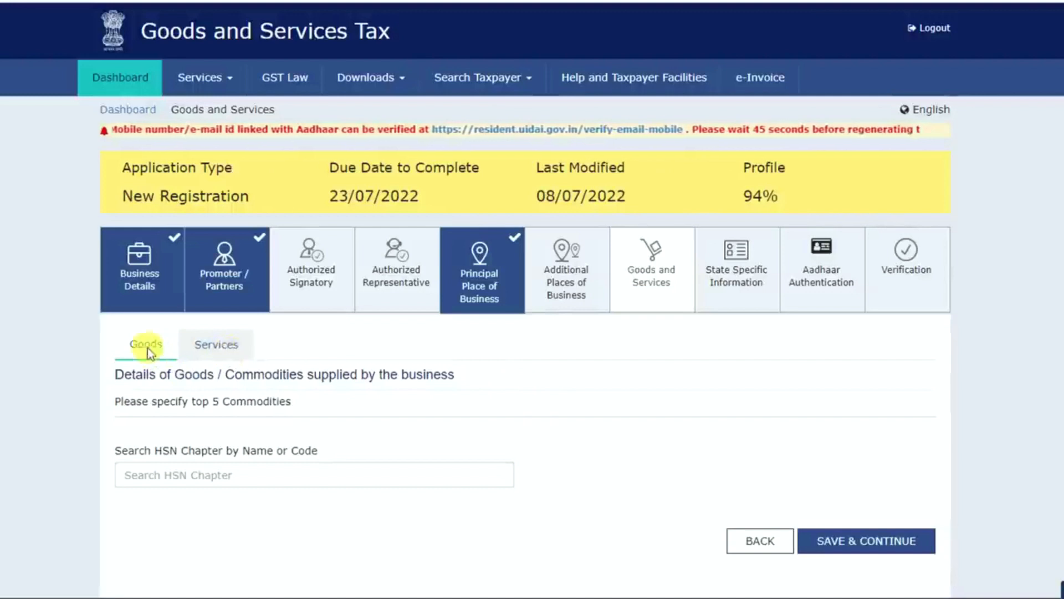
- Add Financial consultancy services (997156) and Information technology (IT) consulting and support services (998313) to the business's list of services
{"action": "left_click", "coordinate": [221, 350]}
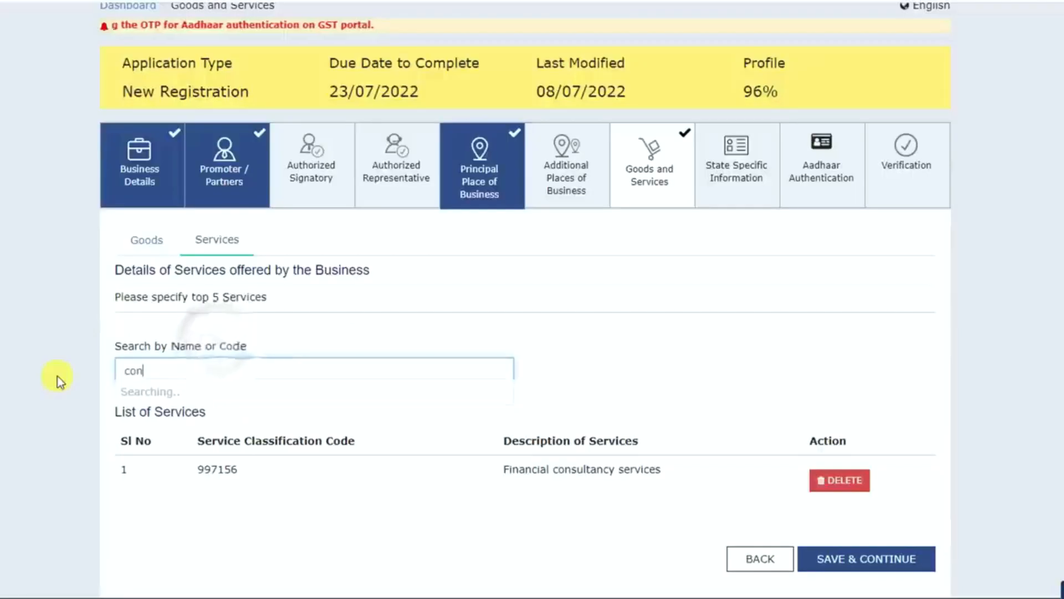
{"action": "type", "text": "sul"}
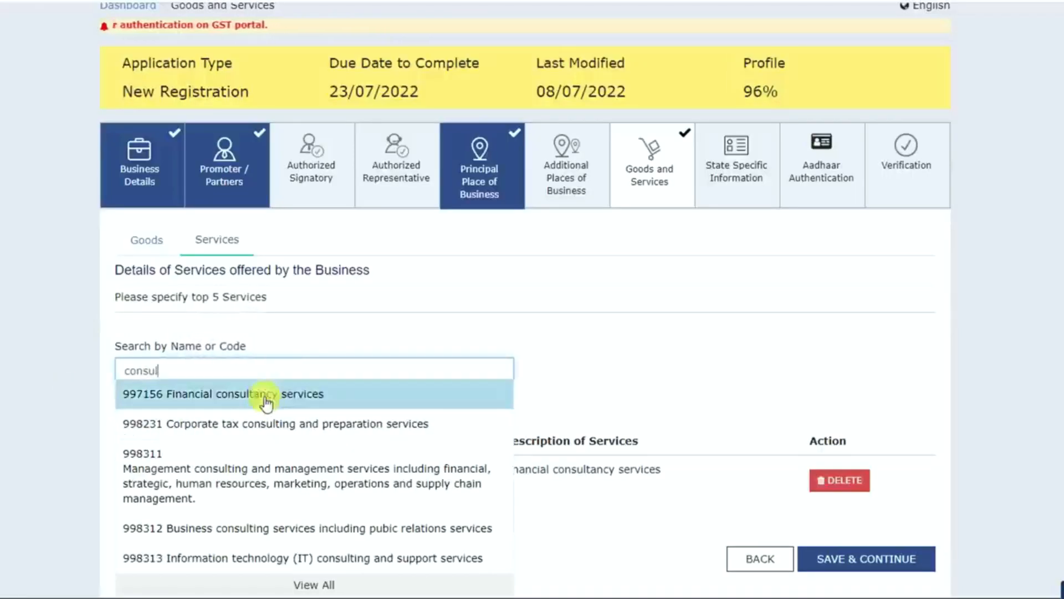
{"action": "left_click", "coordinate": [239, 558]}
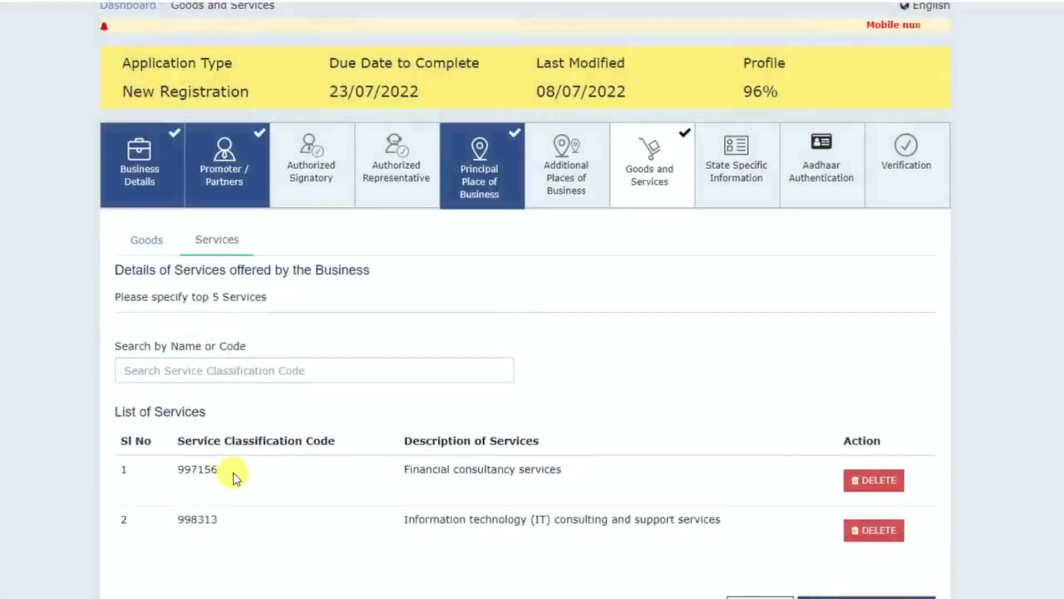
{"action": "scroll", "coordinate": [333, 433], "scroll_direction": "down", "scroll_amount": 1}
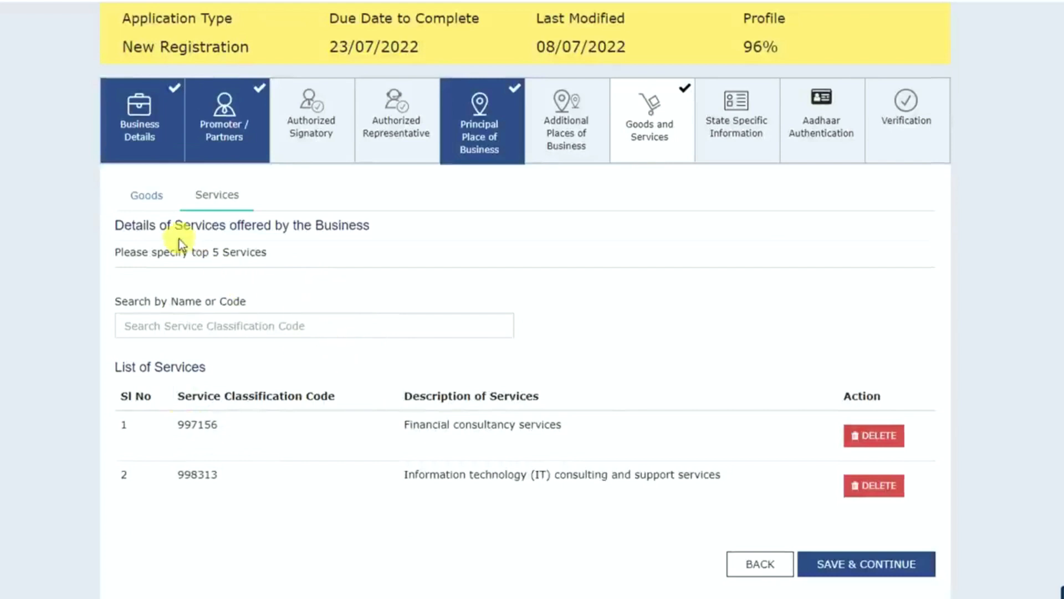
- Search the goods HSN chapters for "shoes" and look through the suggested footwear codes
{"action": "left_click", "coordinate": [152, 202]}
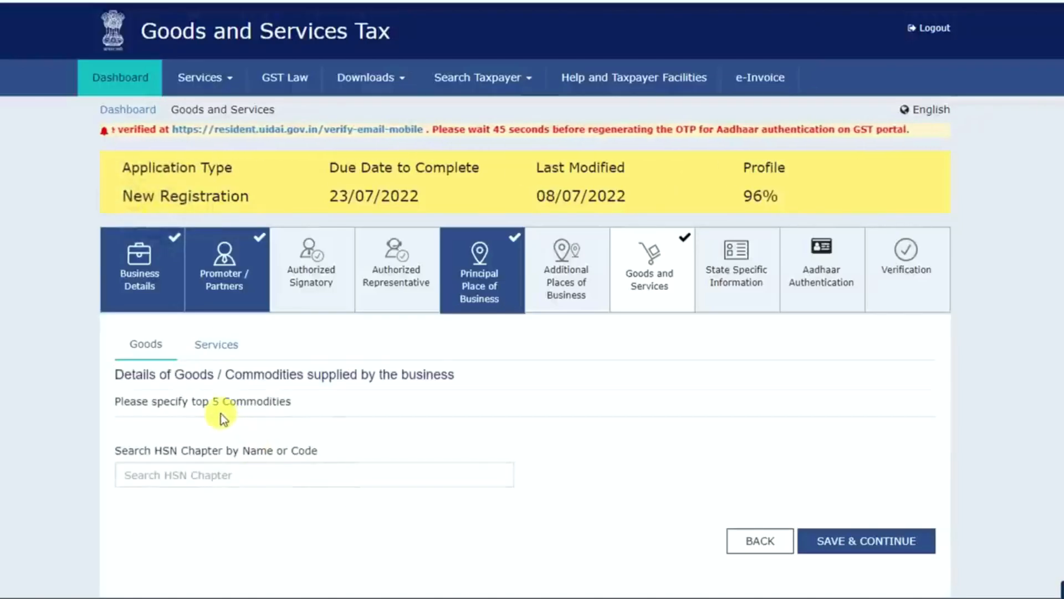
{"action": "left_click", "coordinate": [333, 474]}
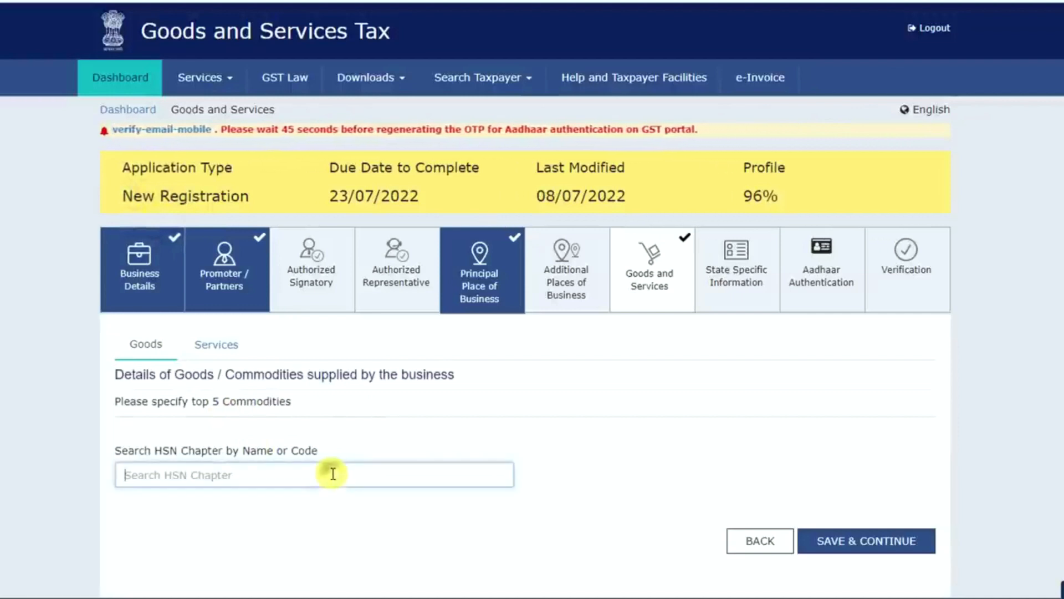
{"action": "type", "text": "shoes"}
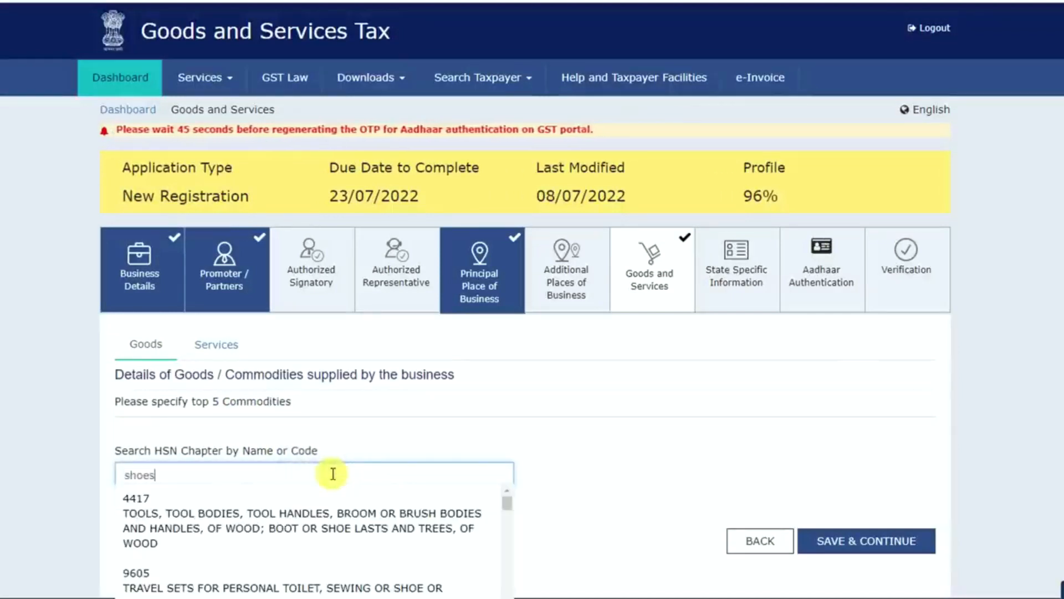
{"action": "scroll", "coordinate": [332, 549], "scroll_direction": "down", "scroll_amount": 2}
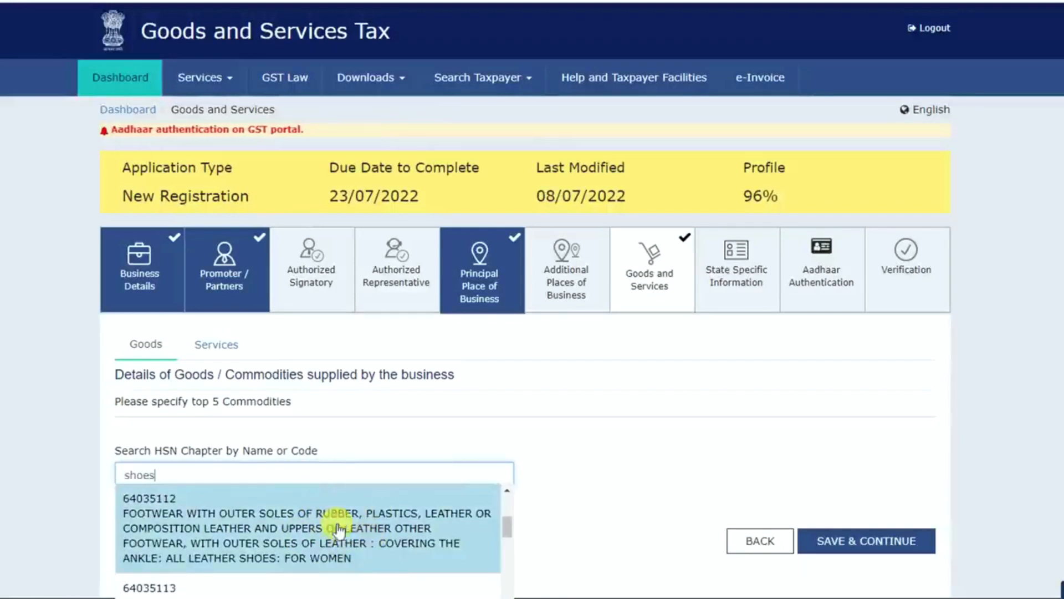
{"action": "left_click", "coordinate": [579, 486]}
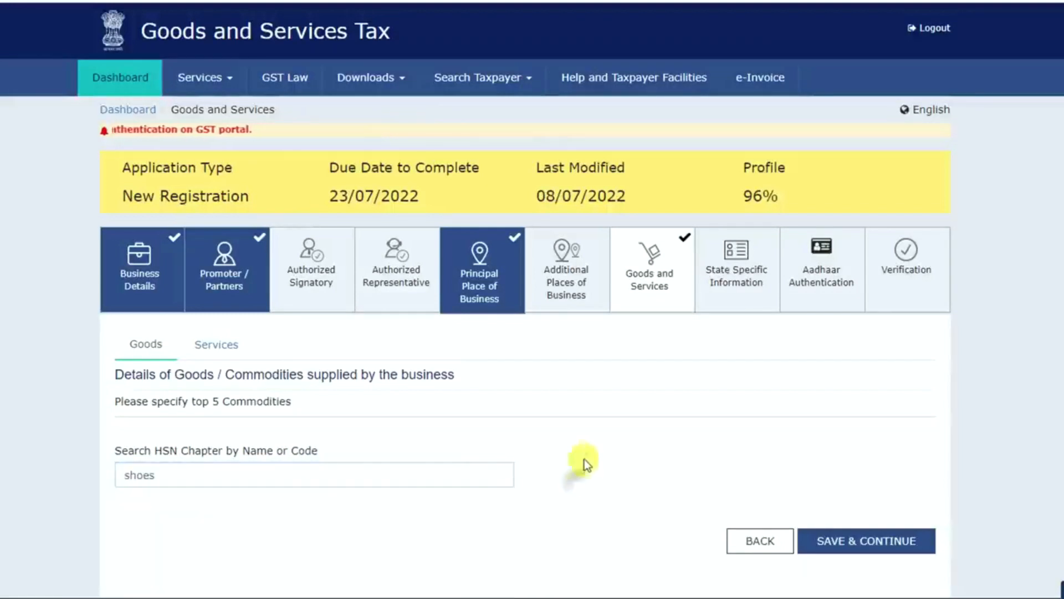
- Return to the services list, save the goods and services details, and continue past the state specific information
{"action": "left_click", "coordinate": [224, 346]}
{"action": "scroll", "coordinate": [776, 507], "scroll_direction": "down", "scroll_amount": 3}
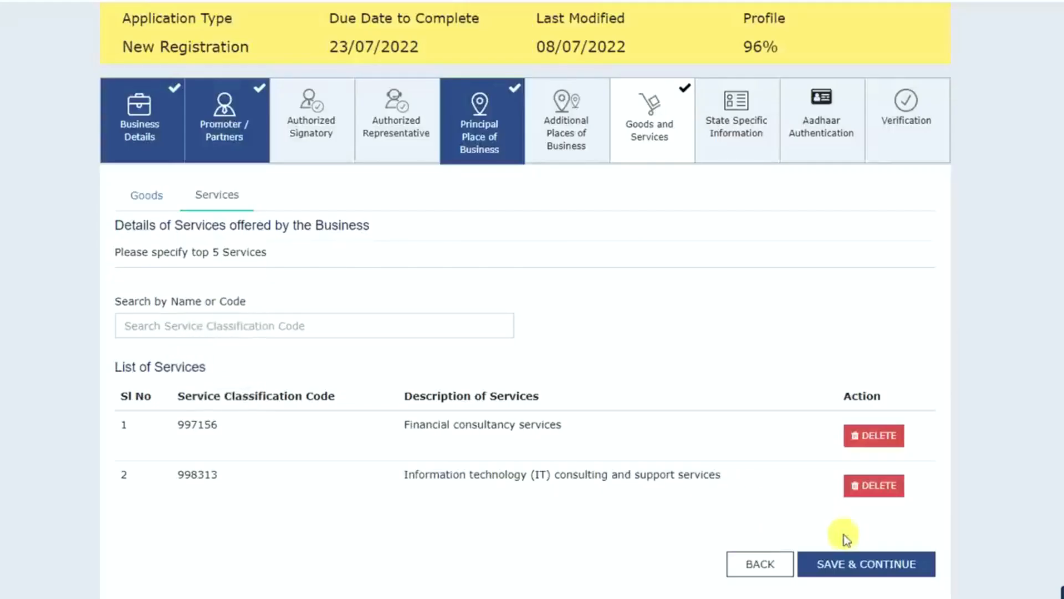
{"action": "left_click", "coordinate": [903, 563]}
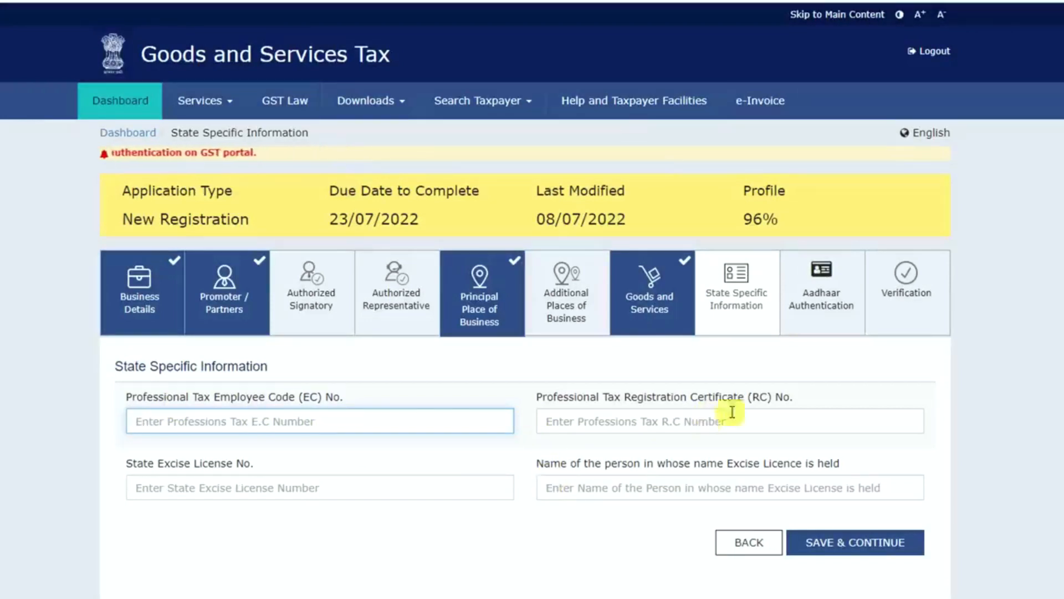
{"action": "left_click", "coordinate": [863, 544]}
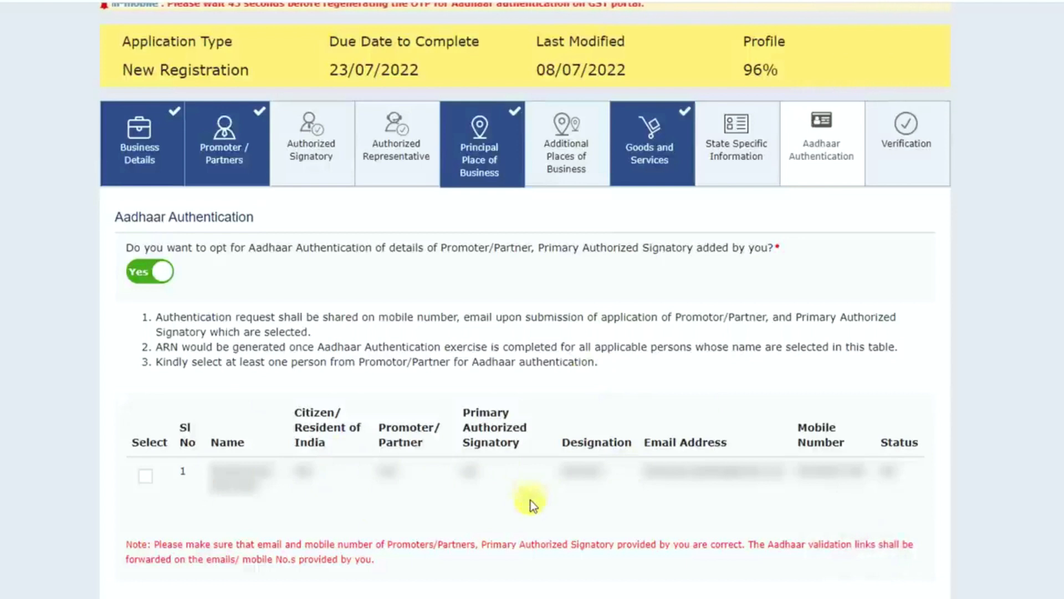
- Select the listed promoter for Aadhaar authentication, then complete the verification declaration with place Dehradun and enter the OTP
{"action": "left_click", "coordinate": [148, 477]}
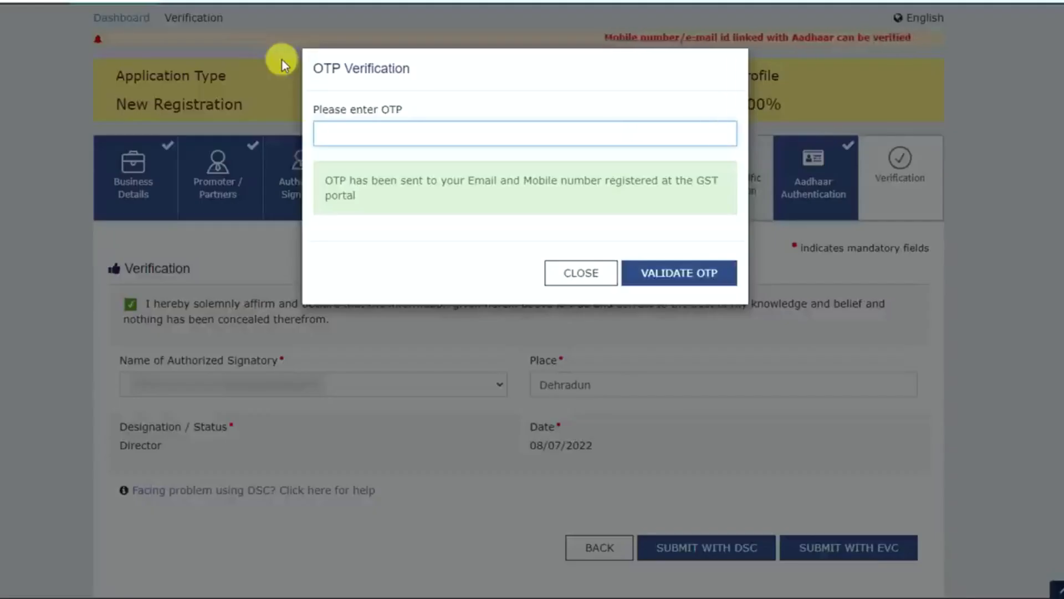
{"action": "type", "text": "••"}
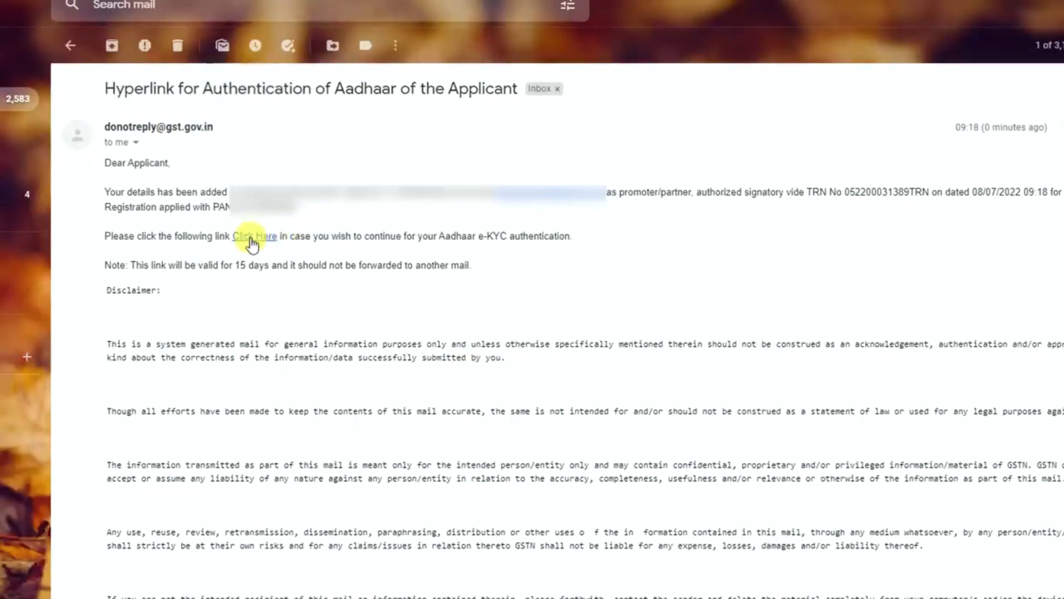
- Switch to the mailbox, open the Aadhaar e-KYC link from the GST e-mail, give consent and choose authentication by Aadhaar Number
{"action": "left_click", "coordinate": [263, 237]}
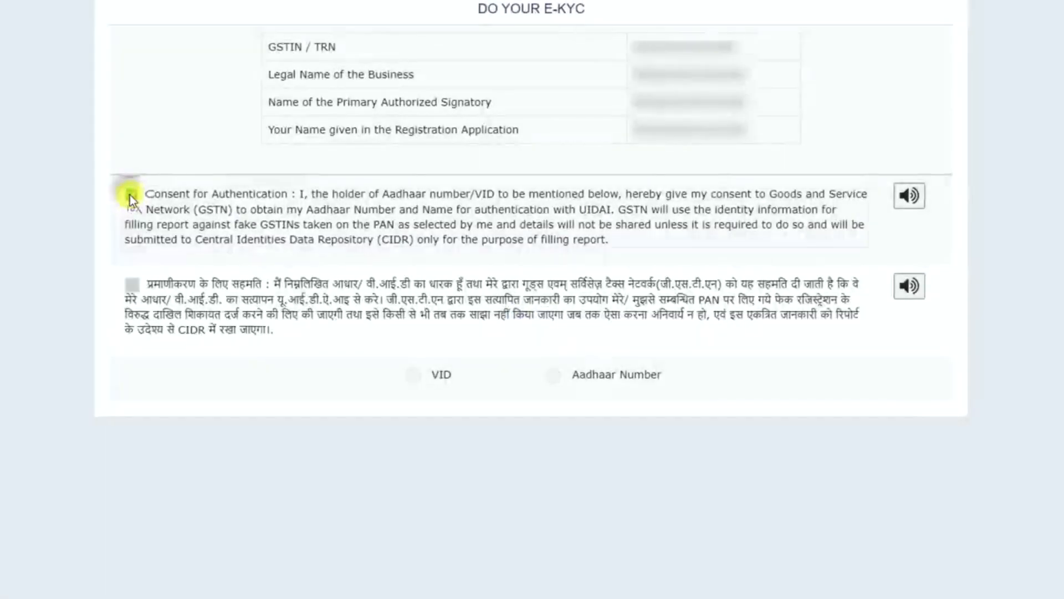
{"action": "left_click", "coordinate": [131, 195]}
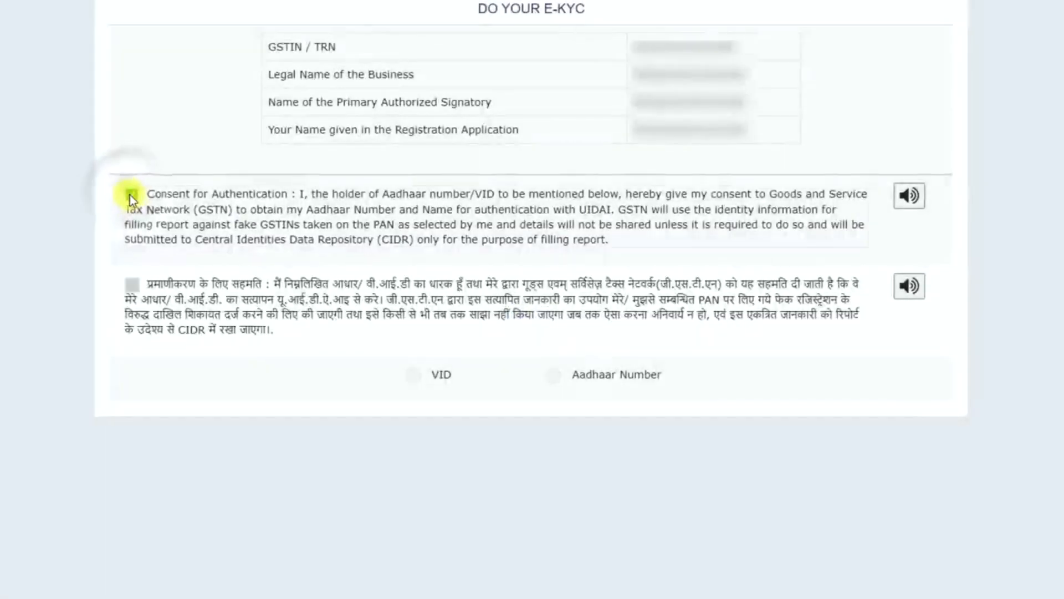
{"action": "left_click", "coordinate": [555, 376]}
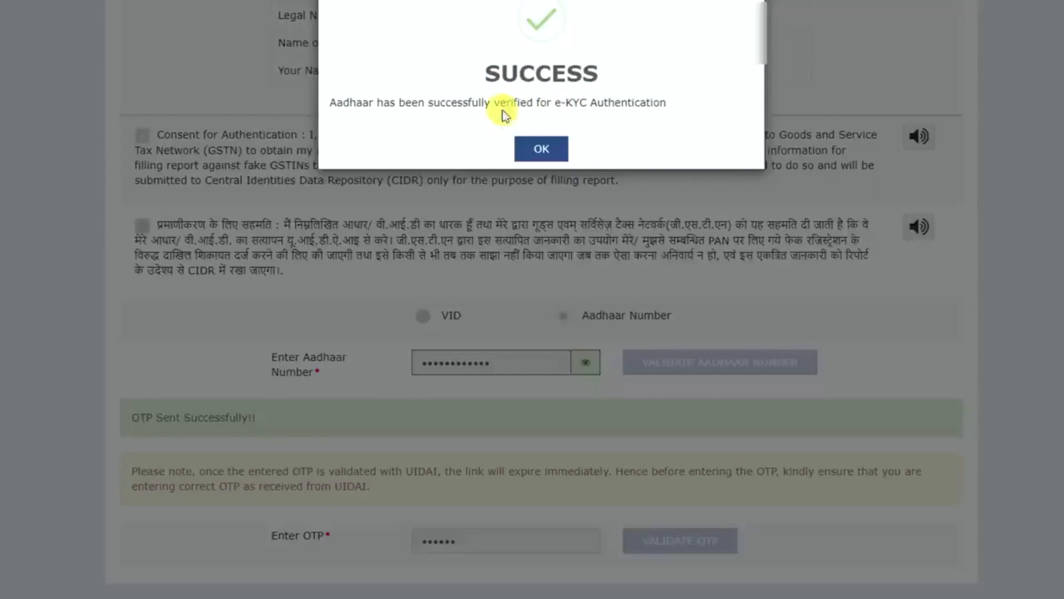
- Acknowledge the Aadhaar e-KYC verification, then open the registration Track Application Status page from the GST portal home
{"action": "left_click", "coordinate": [546, 151]}
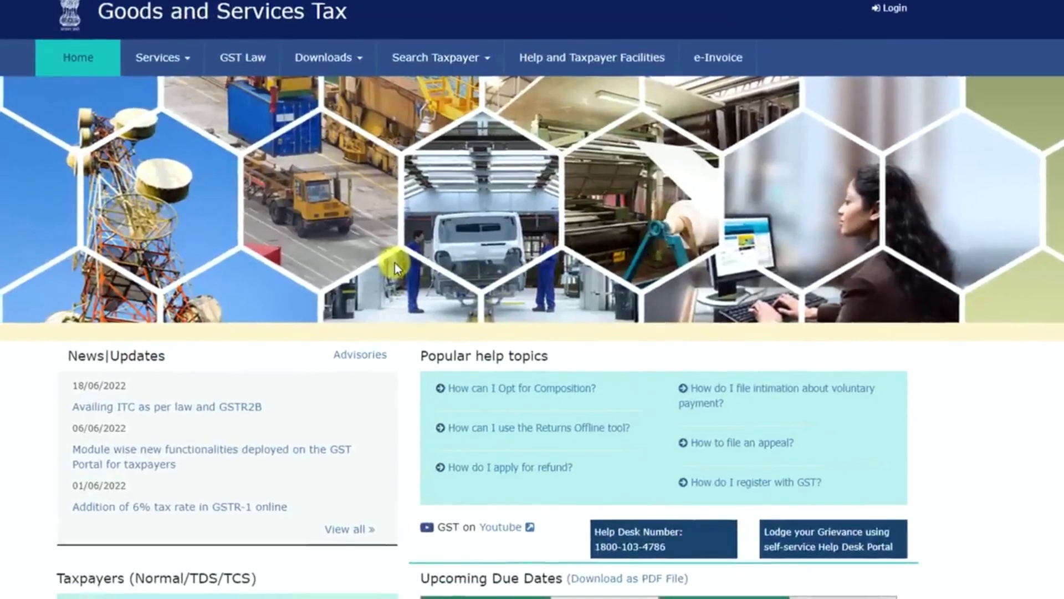
{"action": "left_click", "coordinate": [176, 65]}
{"action": "mouse_move", "coordinate": [86, 99]}
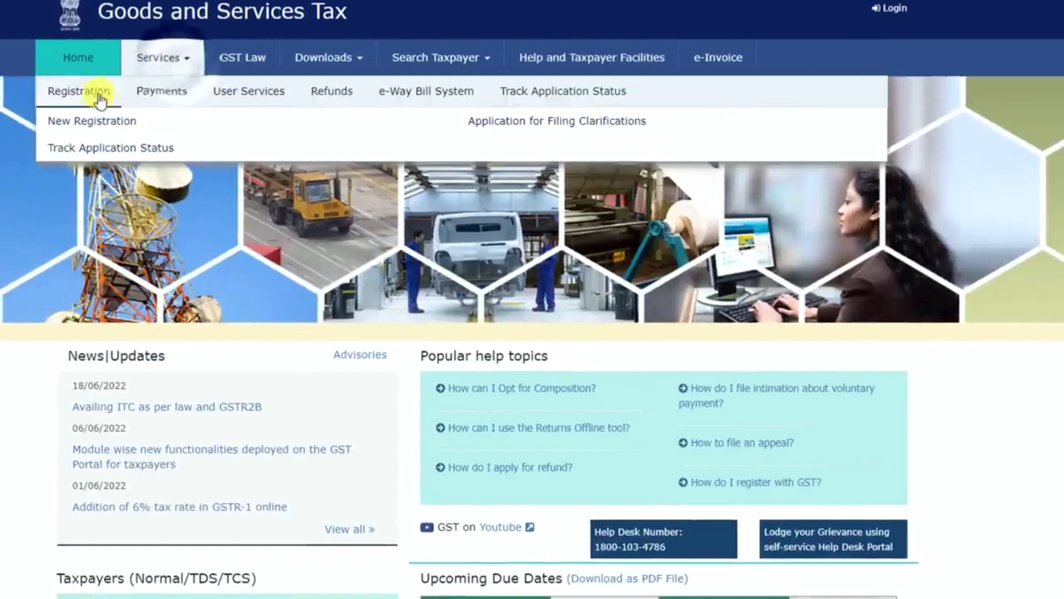
{"action": "left_click", "coordinate": [100, 149]}
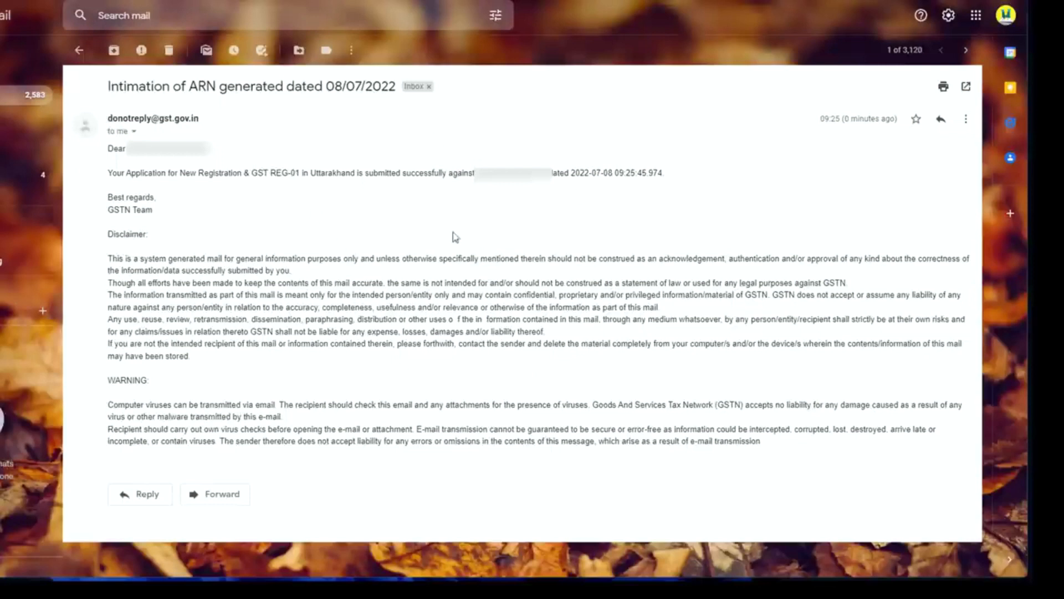
- Look up the application with the ARN from the GST e-mail, then examine its status and the meanings of the status values
{"action": "left_click_drag", "start_coordinate": [474, 173], "coordinate": [548, 172]}
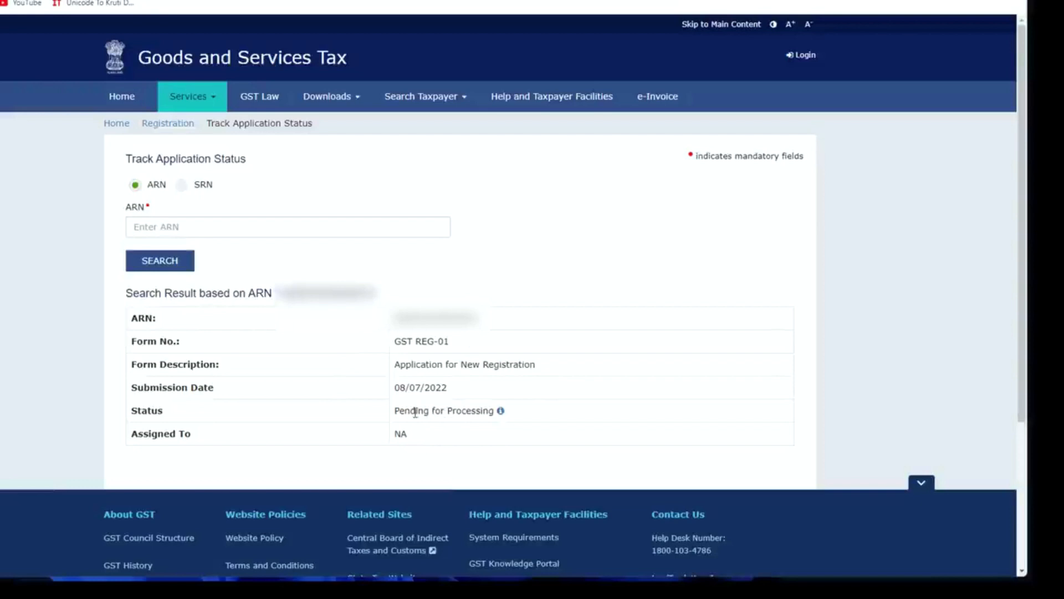
{"action": "left_click_drag", "start_coordinate": [399, 411], "coordinate": [471, 411]}
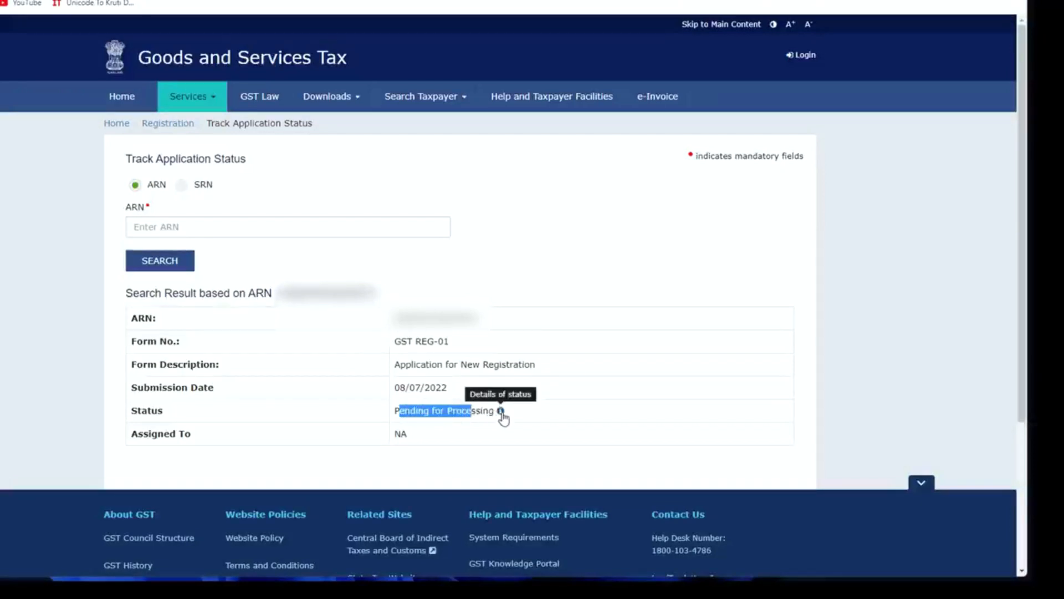
{"action": "left_click", "coordinate": [501, 412]}
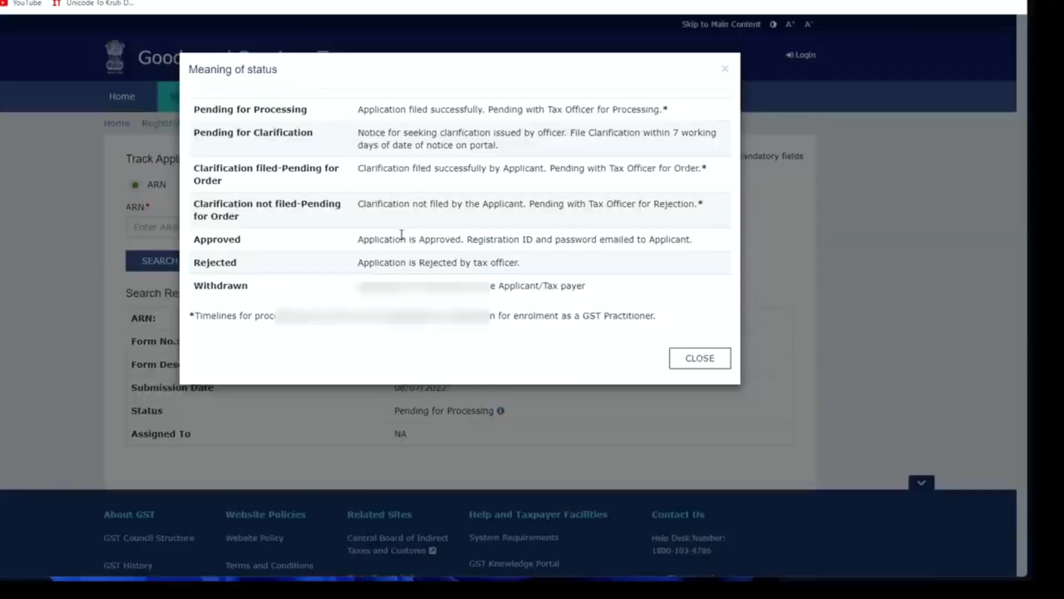
{"action": "left_click_drag", "start_coordinate": [358, 239], "coordinate": [635, 239]}
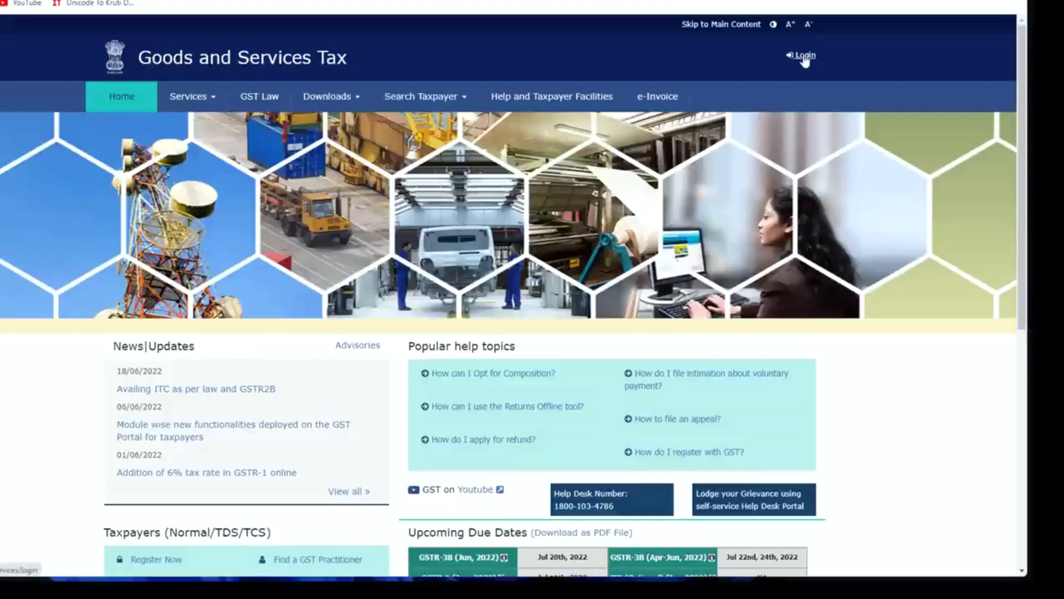
- Open the login page from the GST portal home
{"action": "left_click", "coordinate": [802, 56]}
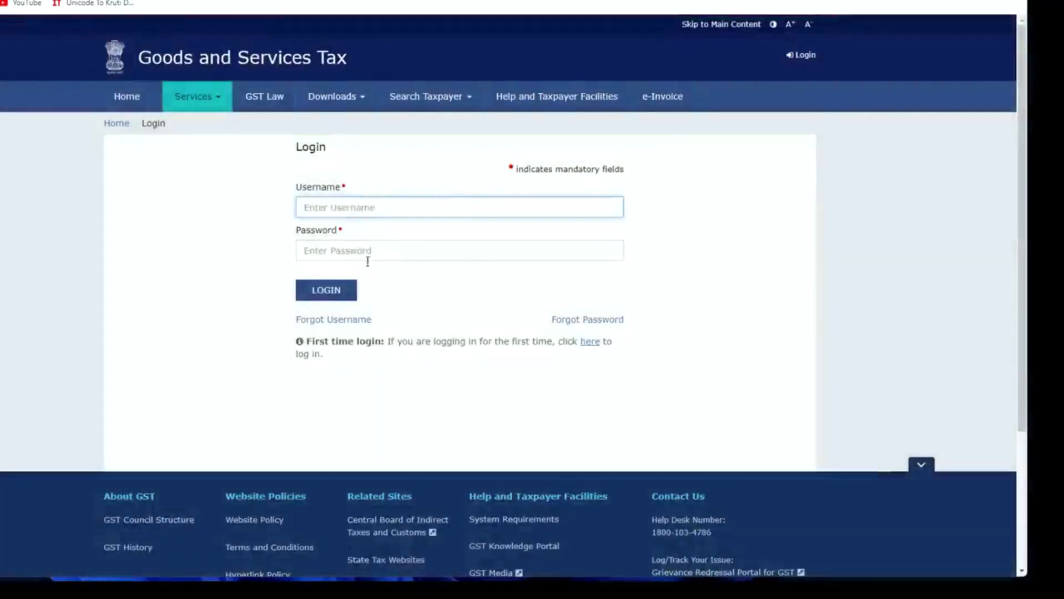